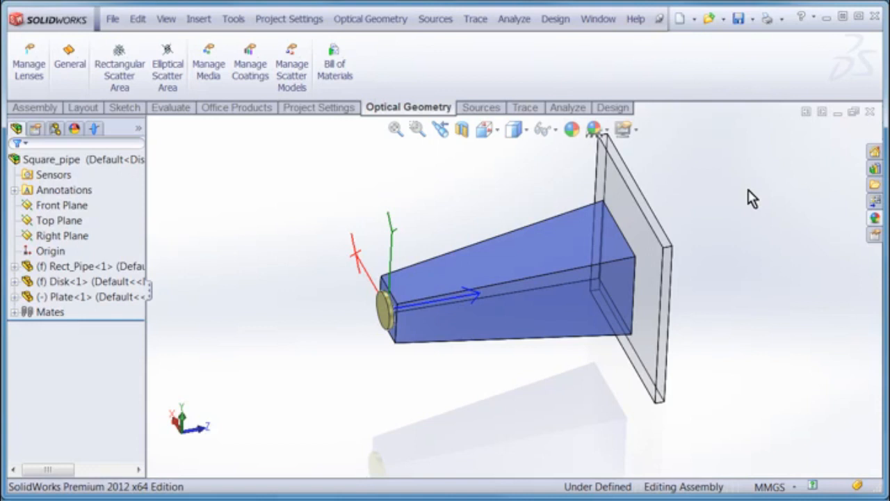
Select the rectangular pipe and examine its length and end dimensions along with the disk and plate around it.
click(521, 281)
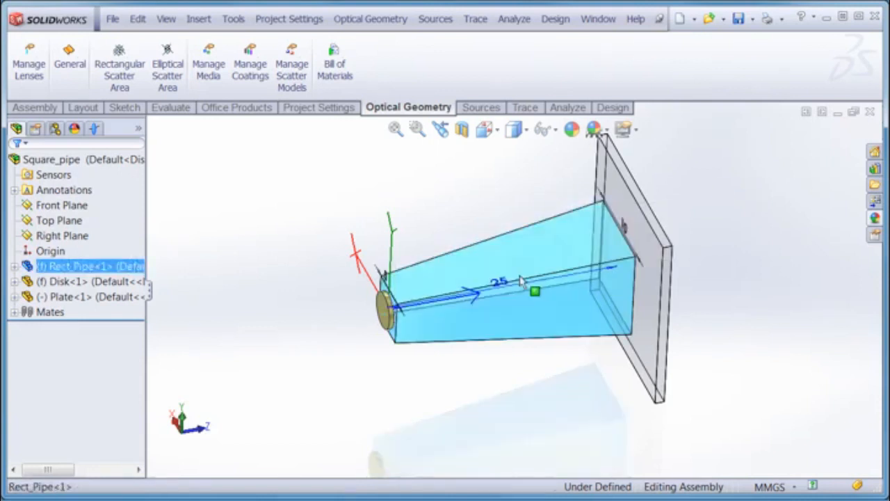
middle_drag(523, 321, 562, 325)
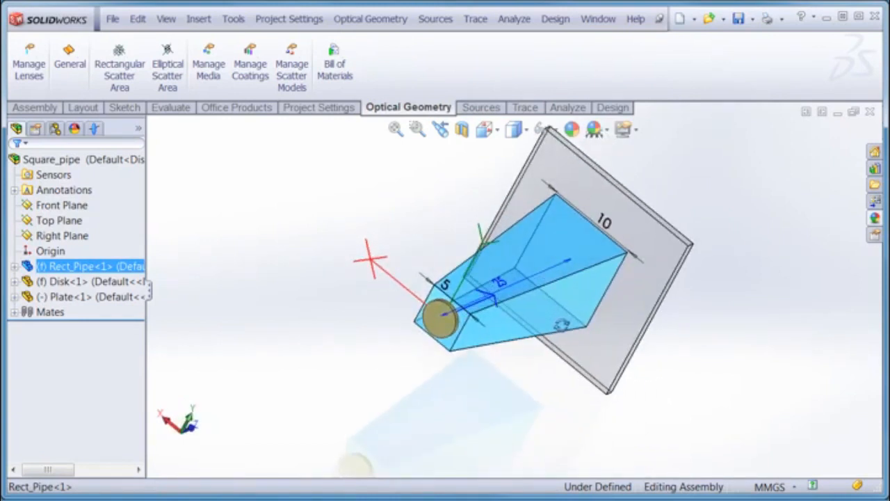
middle_drag(561, 325, 550, 330)
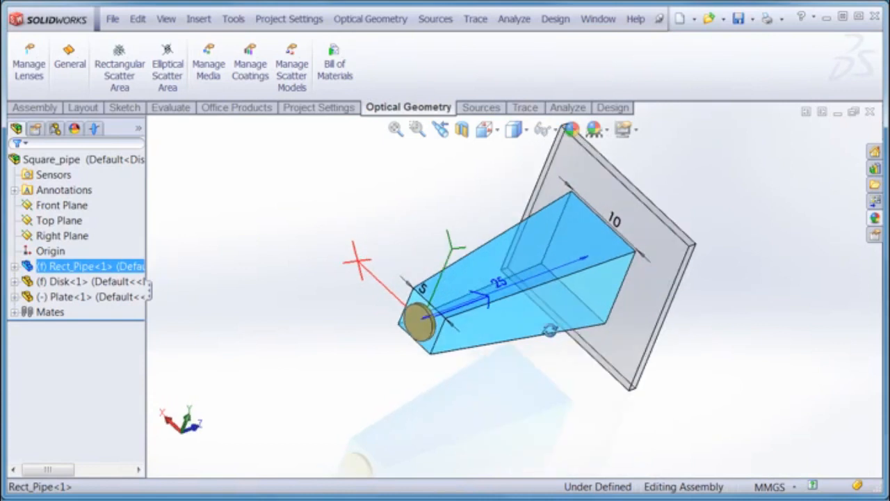
mouse_move(549, 330)
middle_down()
mouse_move(529, 324)
mouse_move(541, 326)
mouse_move(540, 336)
middle_up()
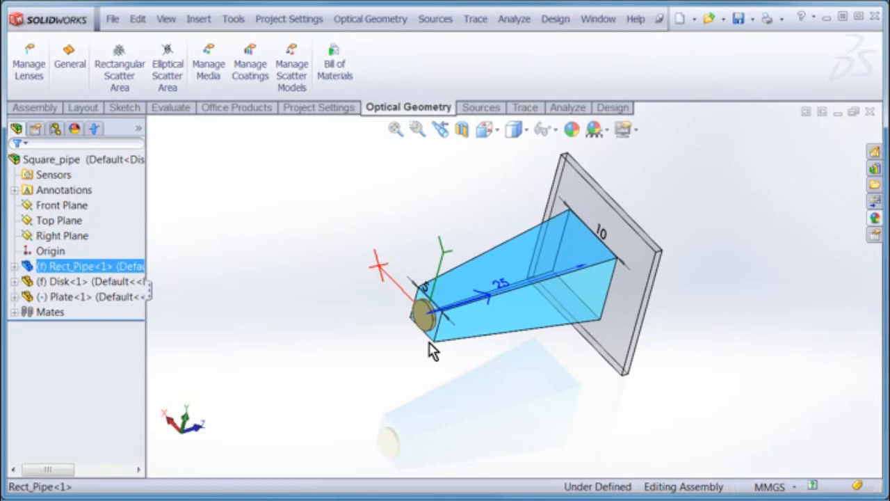
Review the project's Fresnel Coefficient Computation Mode and Ray Path Analysis settings.
click(330, 113)
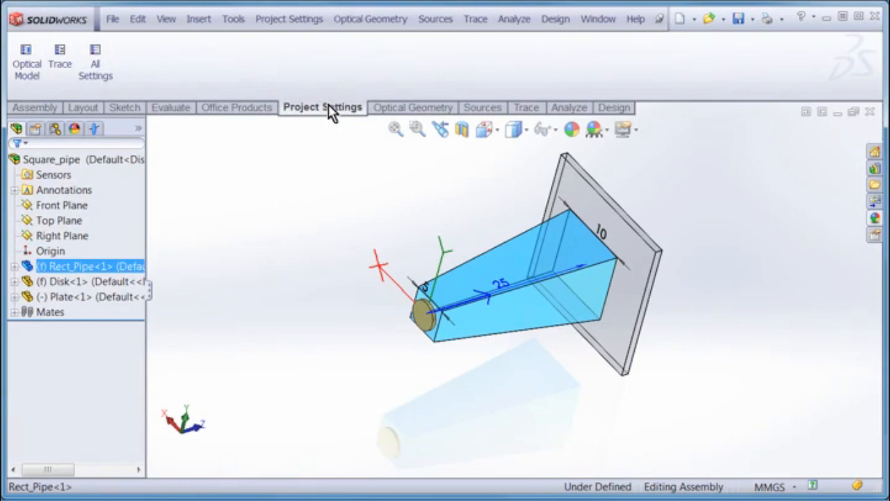
click(98, 77)
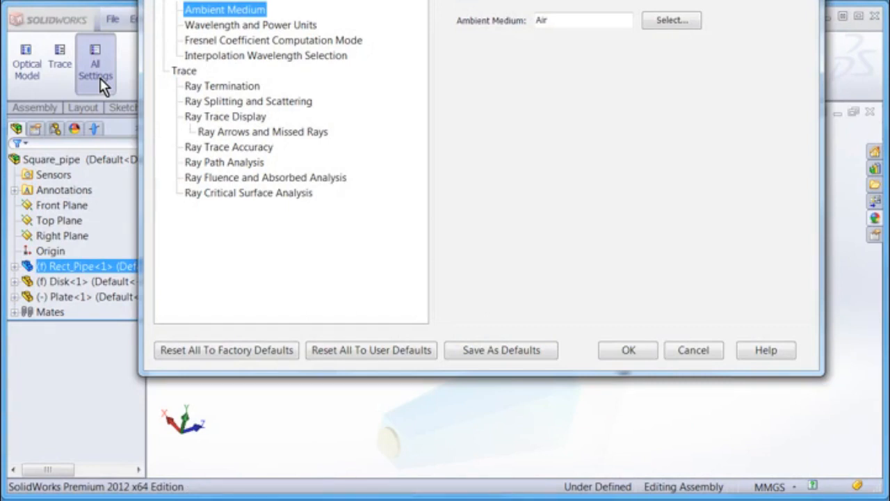
click(213, 42)
drag(466, 3, 519, 61)
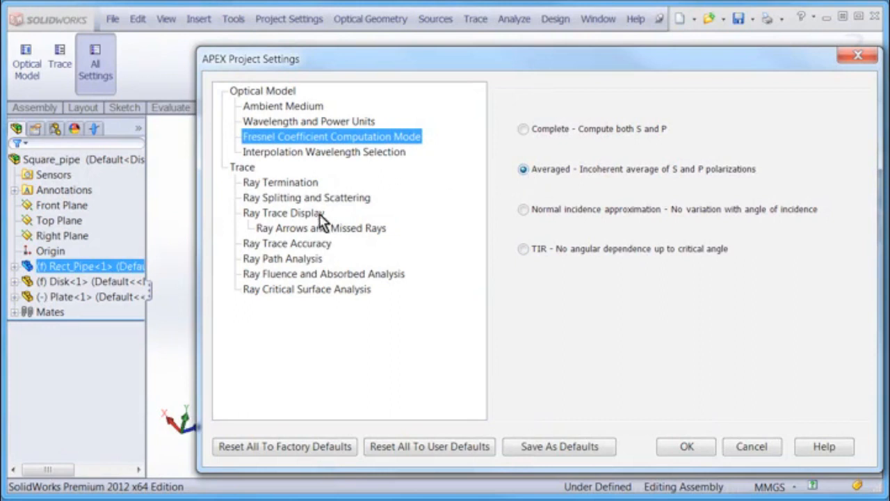
click(299, 259)
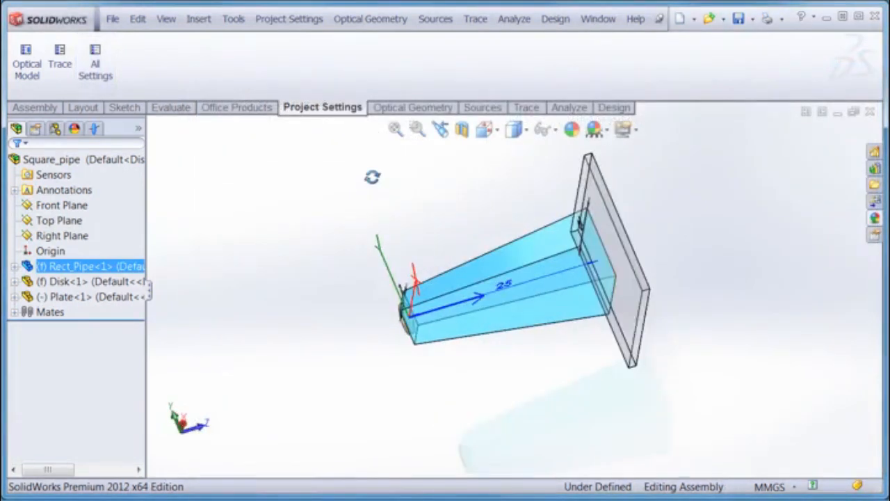
Run a new Step Trace from the disk source, advancing the rays through surfaces 1 step at a time, and close it.
middle_drag(372, 177, 404, 245)
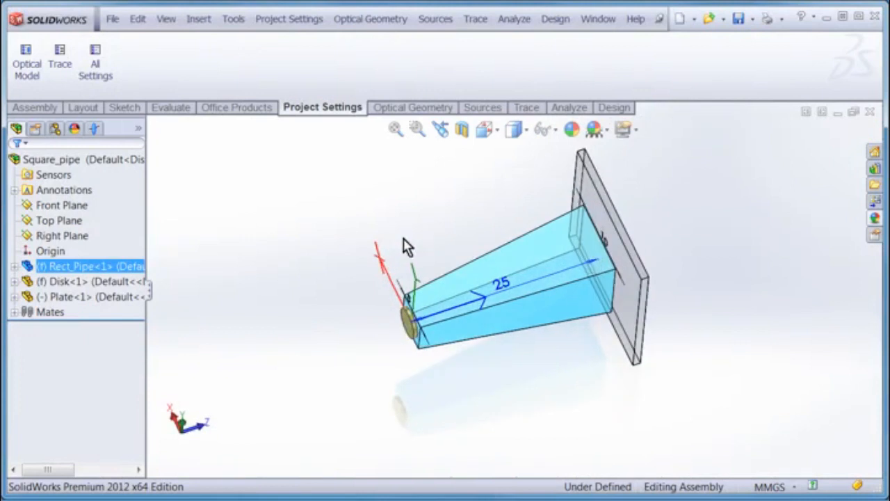
key(z)
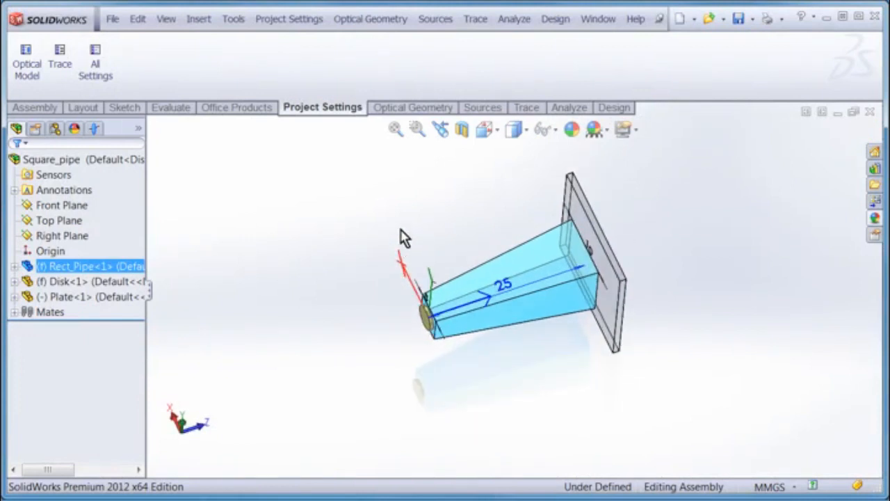
click(533, 107)
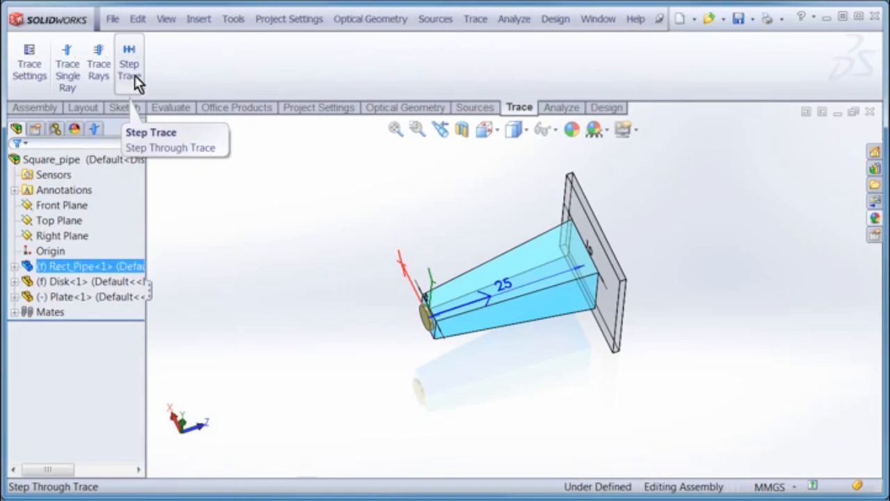
click(495, 132)
click(492, 177)
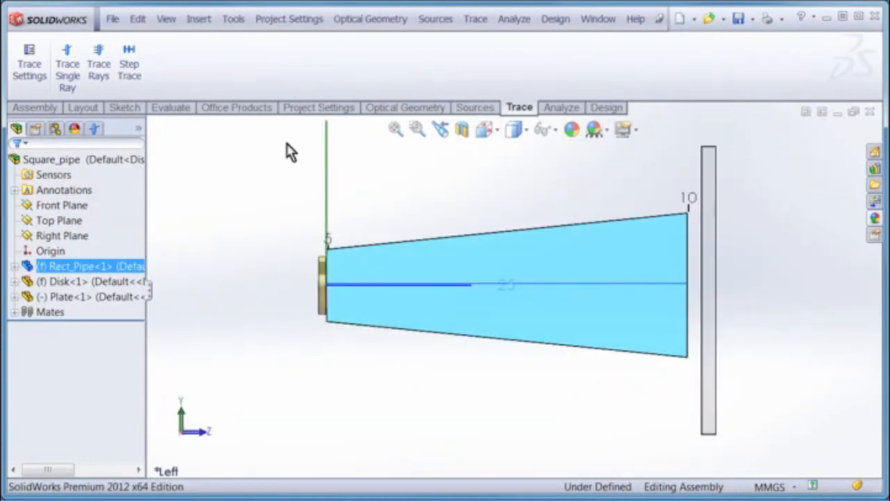
click(129, 69)
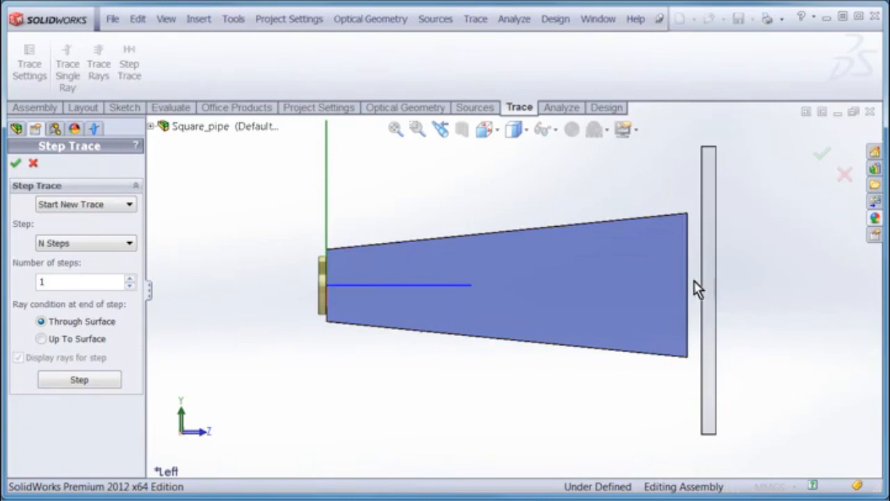
click(80, 383)
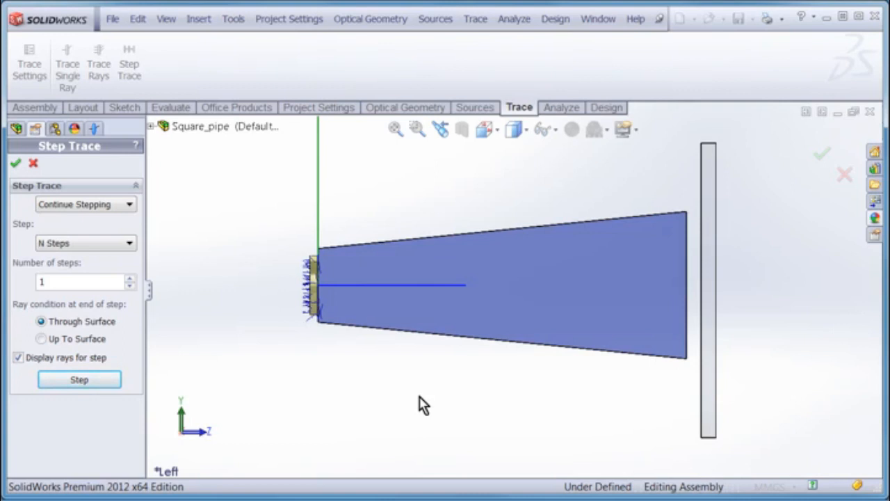
click(85, 384)
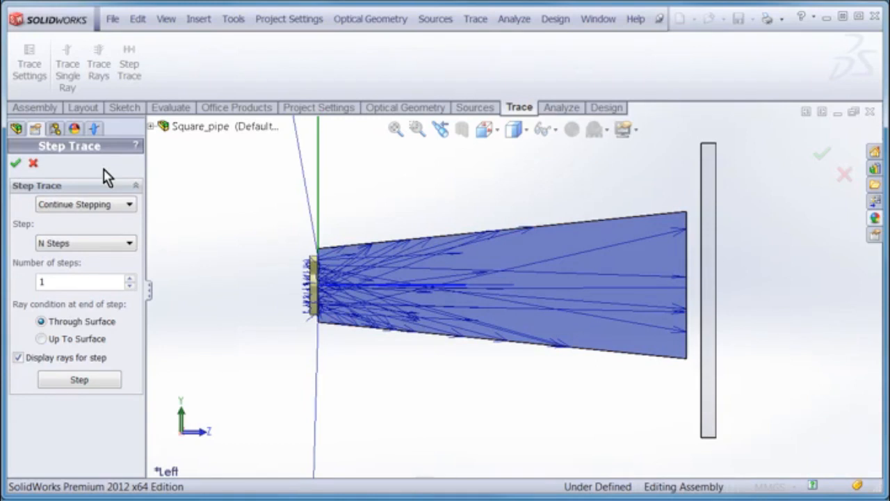
click(33, 163)
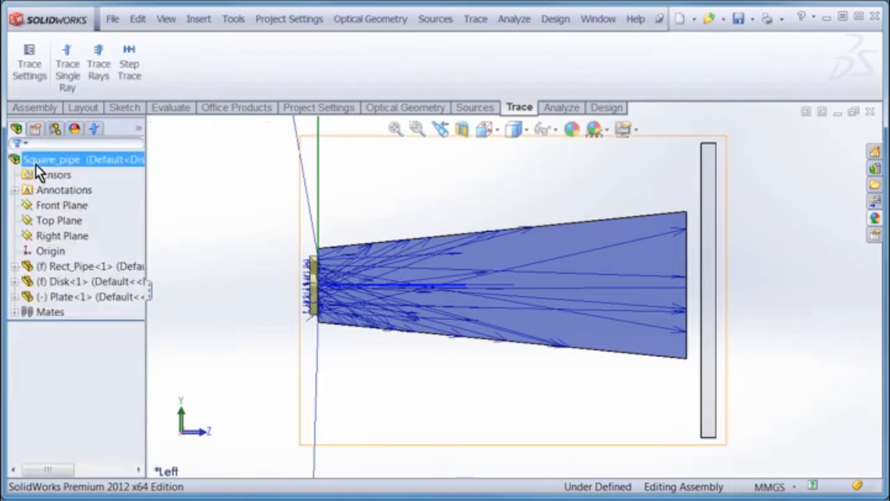
Trace all source rays through the assembly and inspect their paths from the disk to the plate.
click(98, 66)
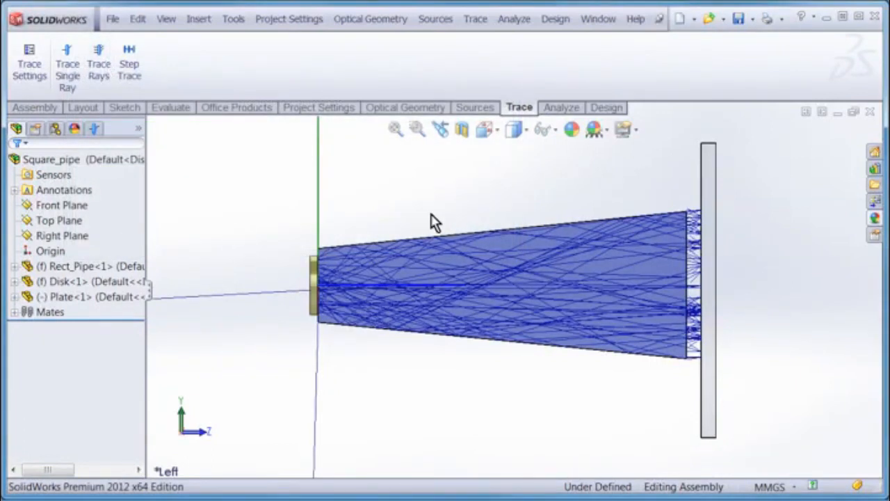
click(487, 130)
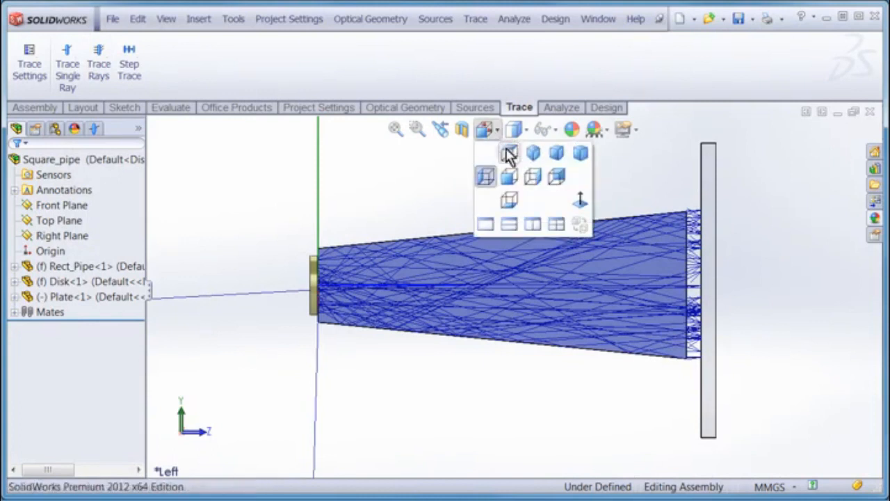
click(560, 156)
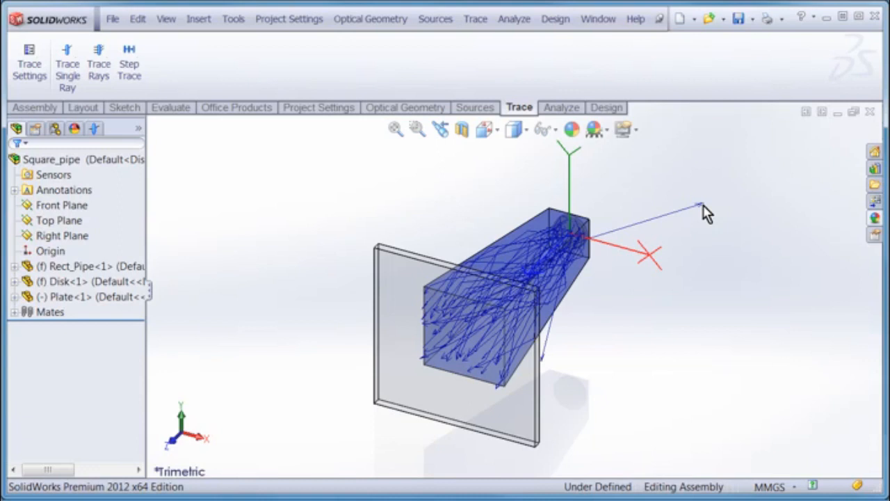
middle_drag(471, 364, 607, 233)
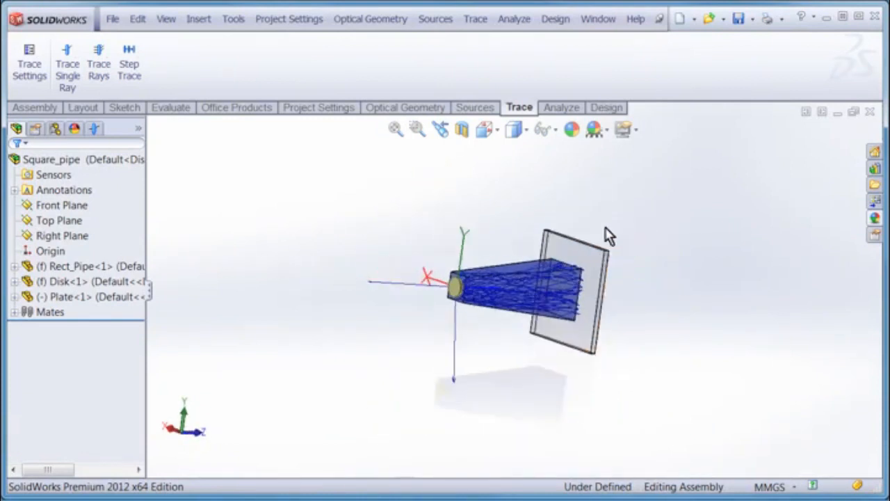
Create an irradiance plot for the plate's face toward the pipe, with a data resolution of 101.
click(588, 263)
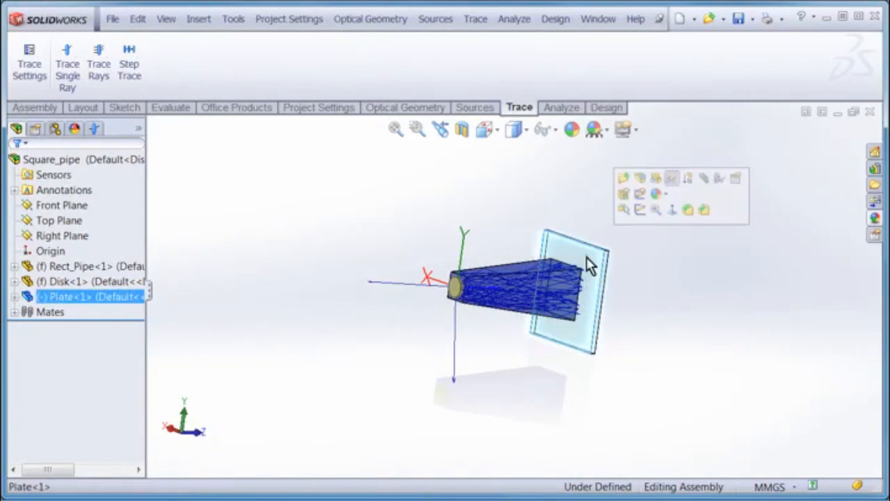
click(564, 107)
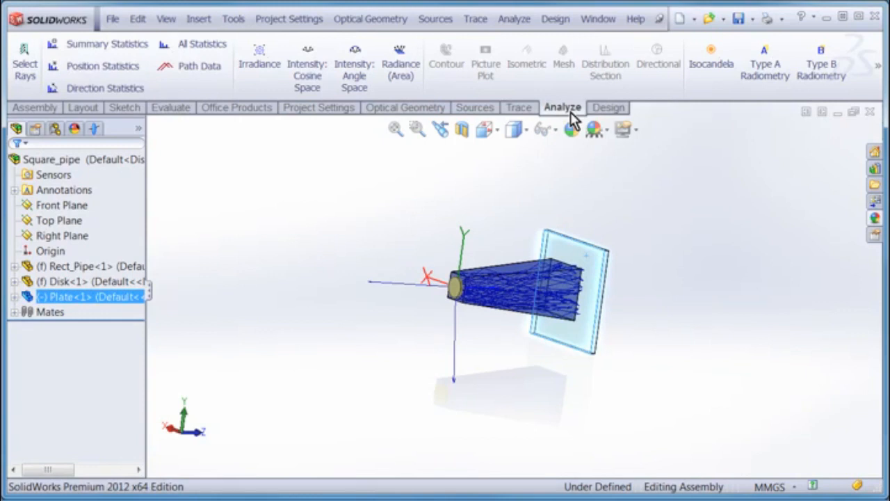
click(258, 70)
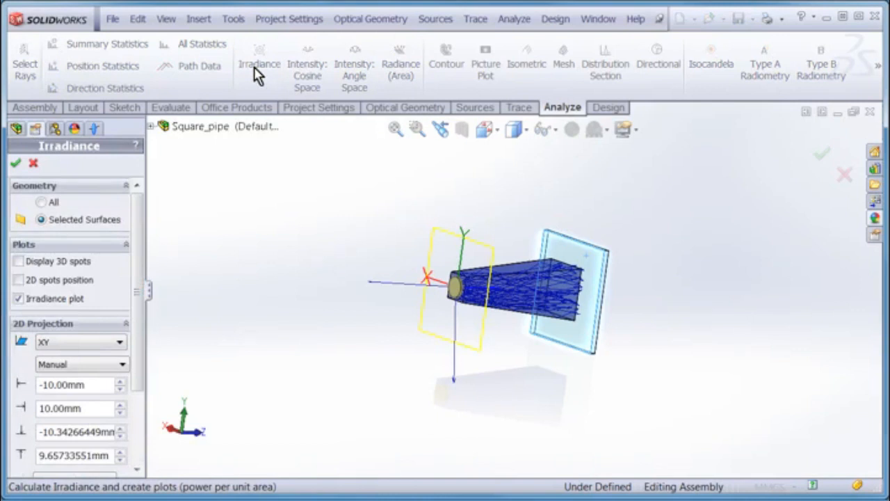
drag(139, 292, 139, 405)
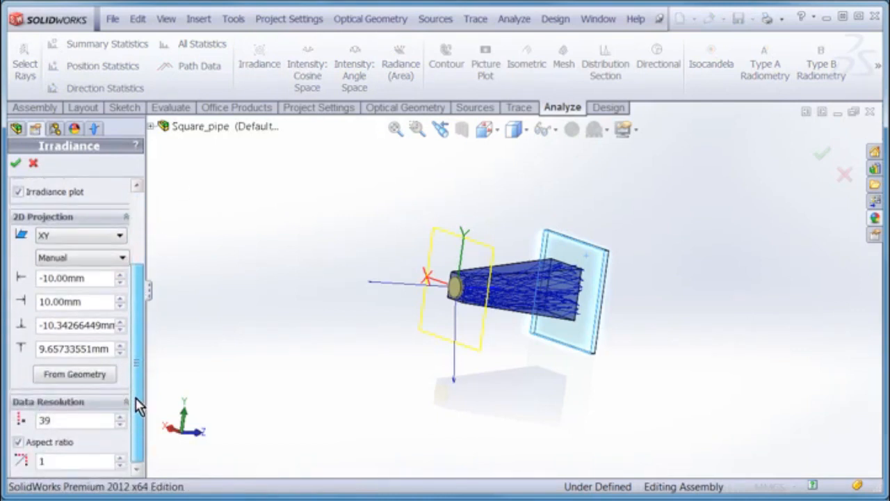
double_click(38, 422)
text(100)
key(BackSpace)
text(1)
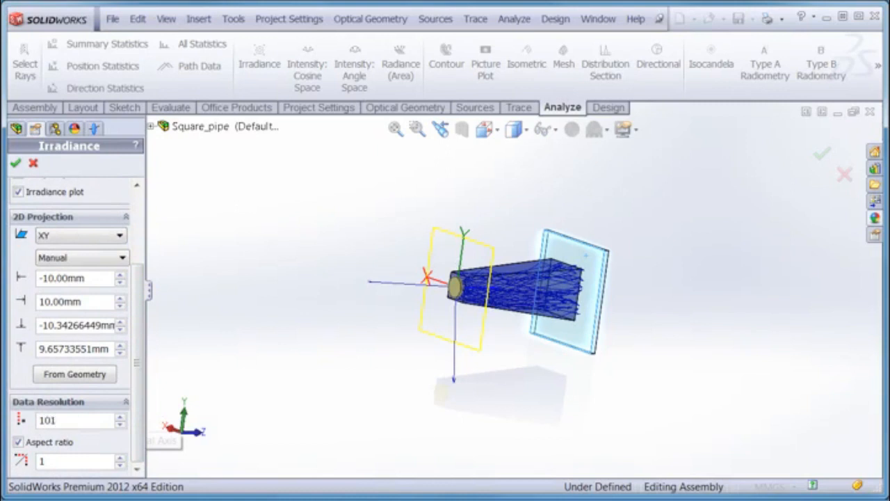
drag(141, 341, 133, 248)
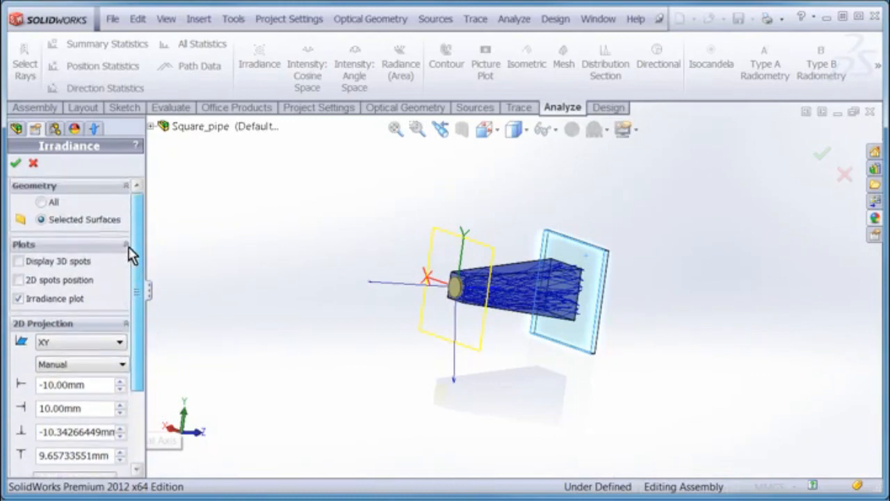
click(17, 165)
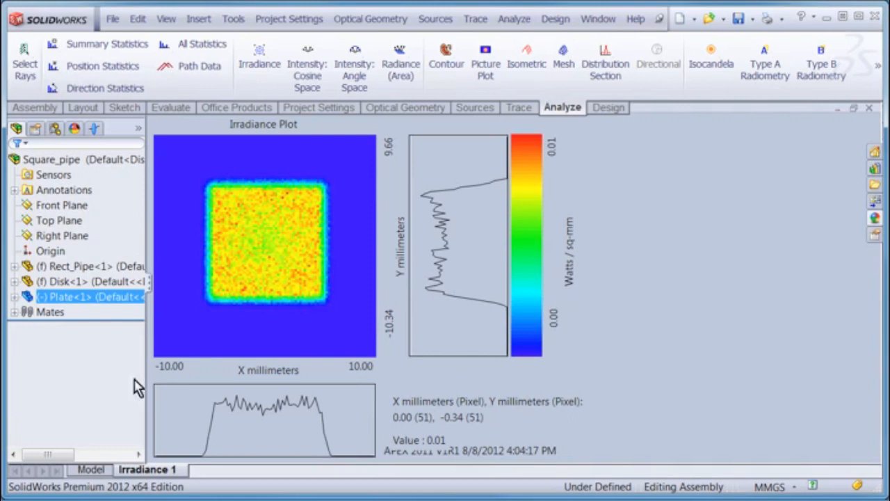
Return to the model, set the rectangular pipe's length to 150 mm and rebuild the assembly.
click(90, 470)
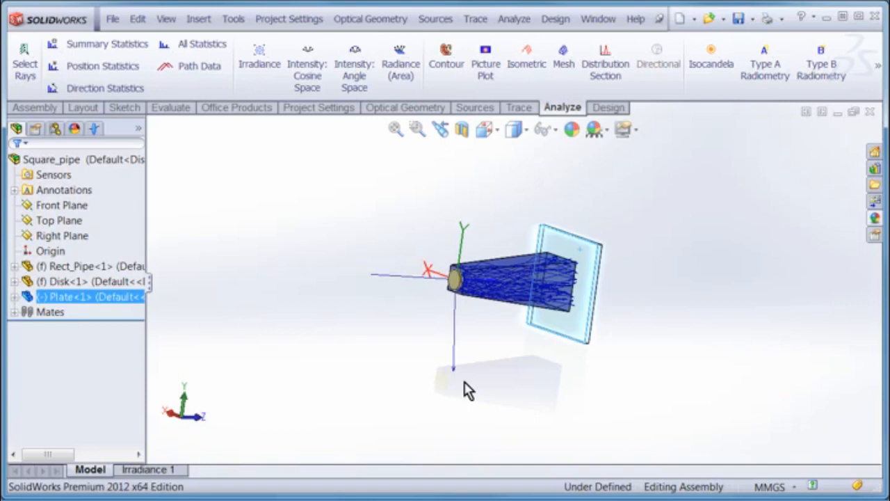
click(516, 287)
middle_drag(519, 260, 515, 288)
scroll(516, 287, up, 6)
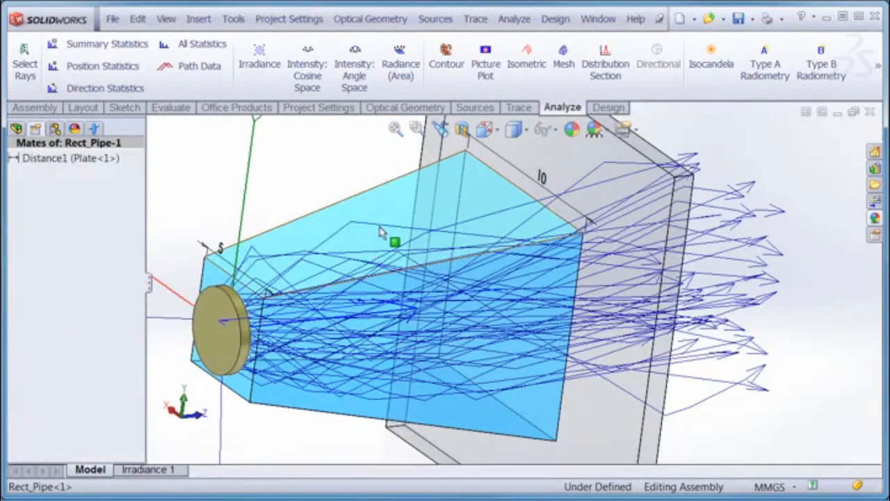
middle_drag(382, 233, 360, 280)
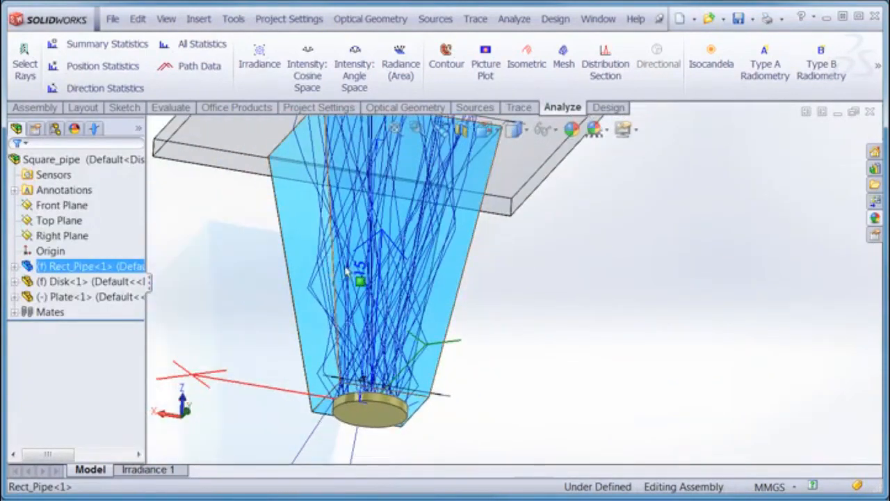
double_click(370, 276)
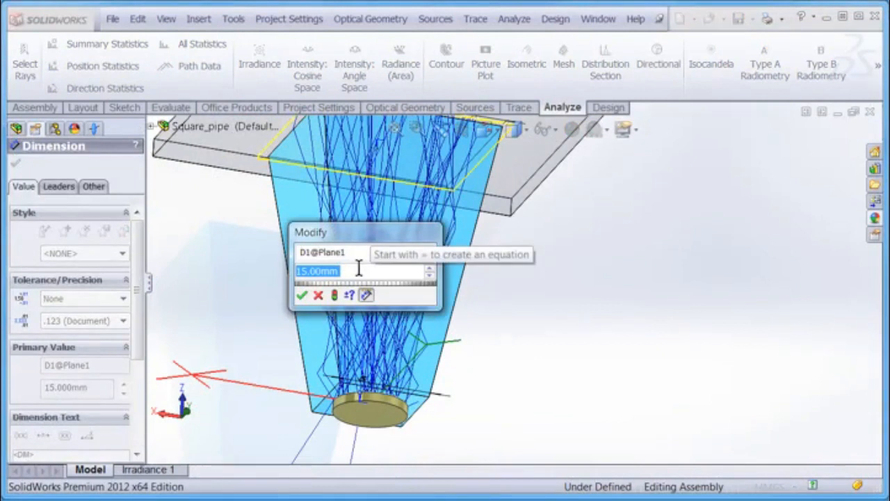
text(150)
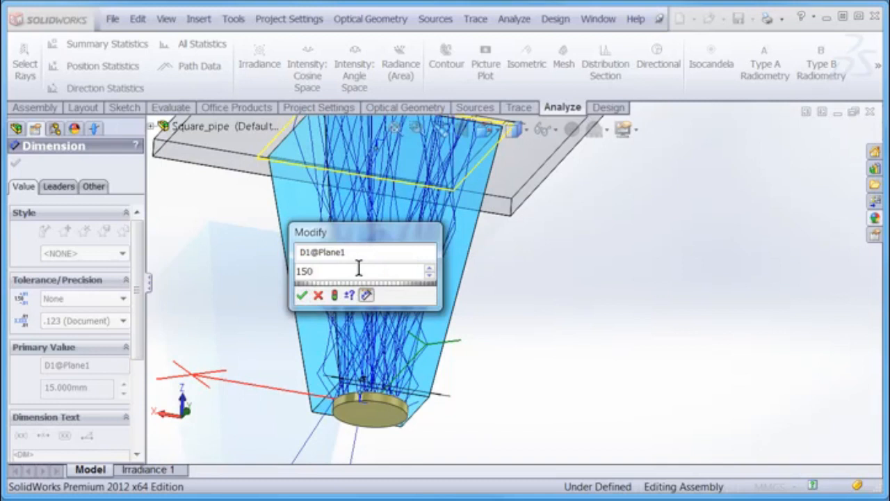
click(336, 296)
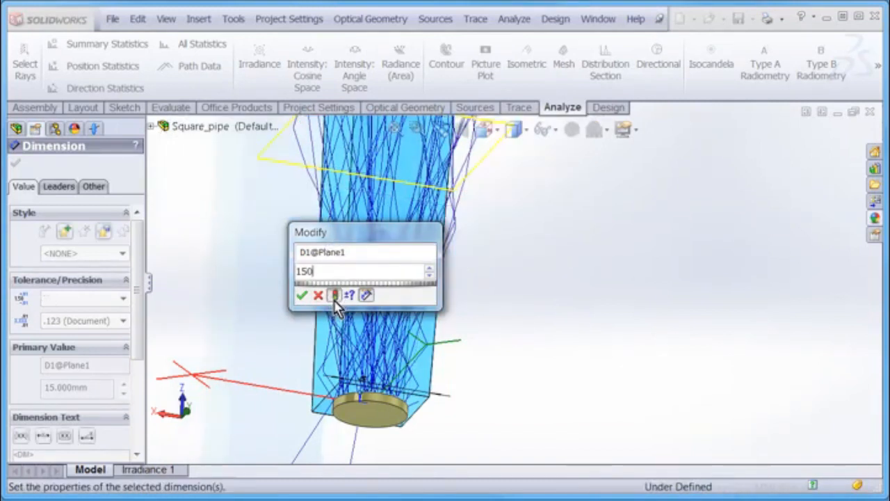
click(302, 295)
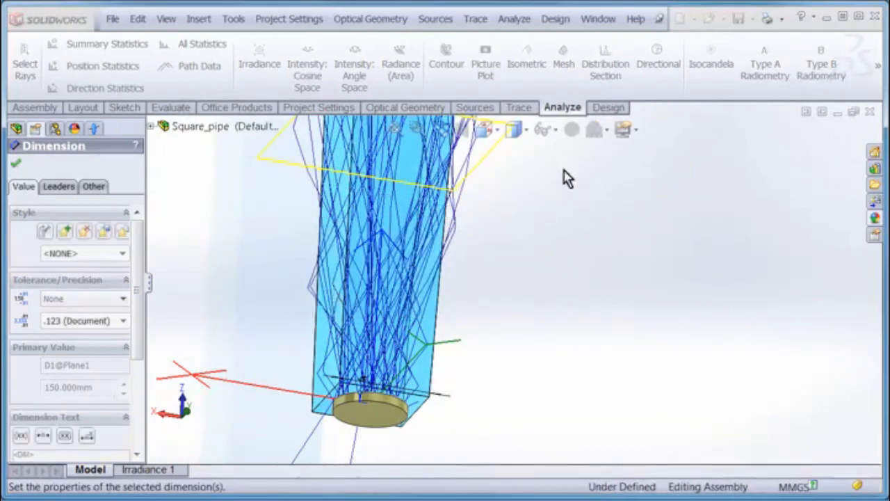
click(491, 132)
click(541, 153)
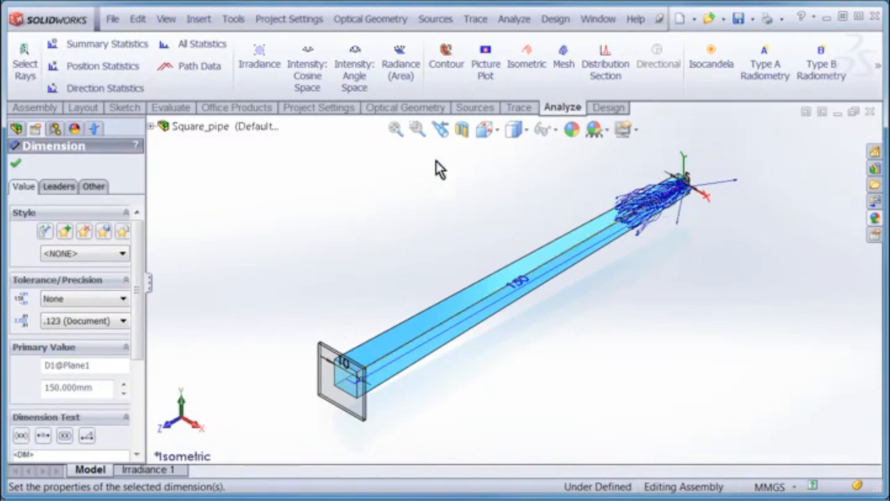
Close the dimension properties and trace all source rays through the lengthened pipe assembly.
click(16, 163)
click(21, 161)
click(248, 153)
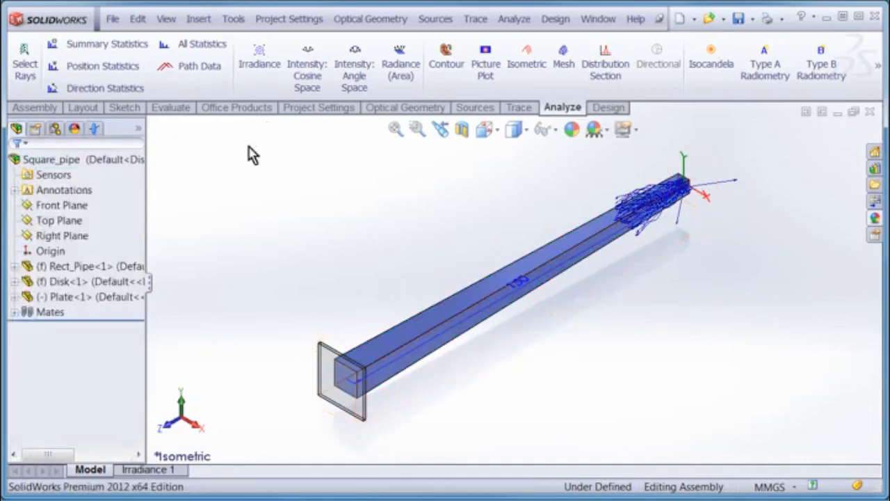
click(520, 108)
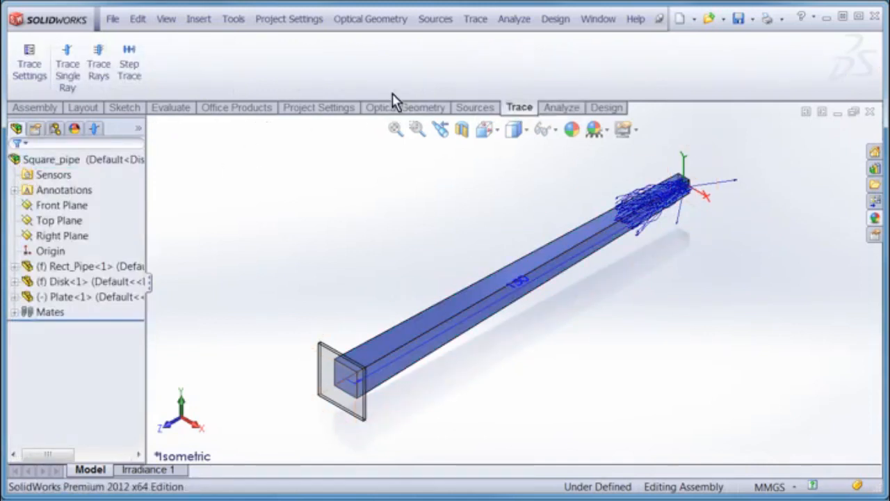
click(103, 77)
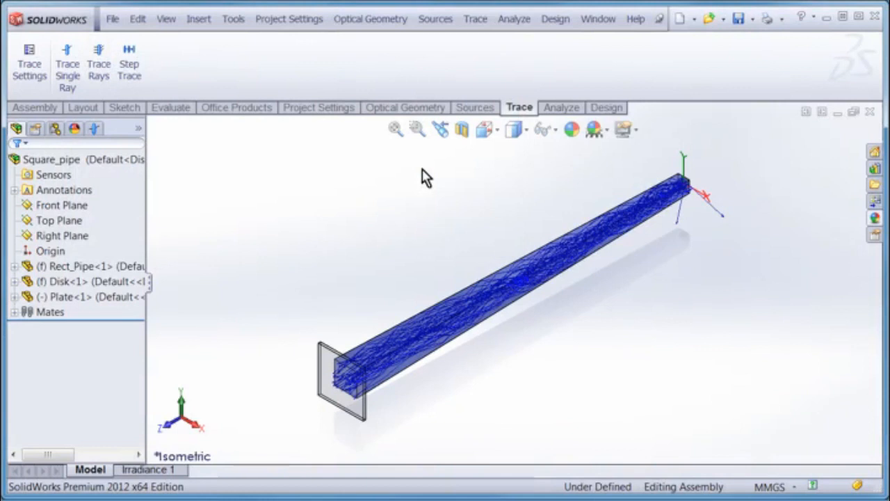
Generate summary statistics for the new ray trace and examine the rays and flux on Plate FACE8 and the pipe faces.
click(567, 110)
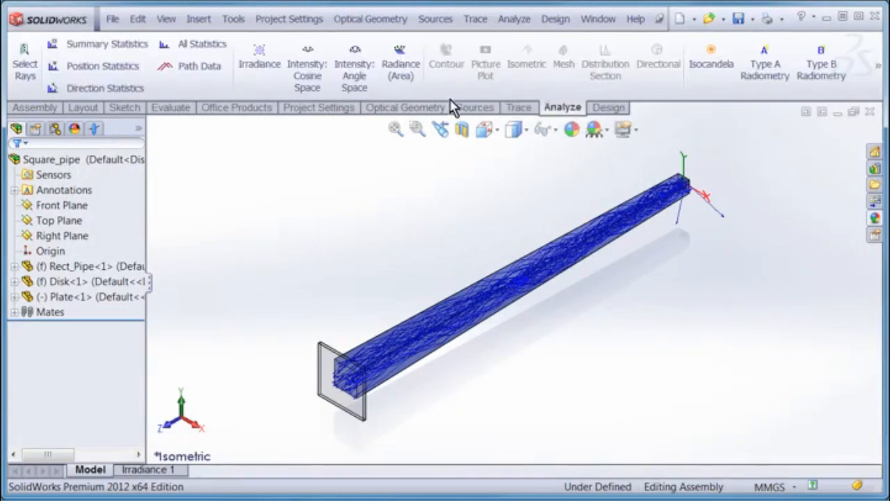
click(130, 49)
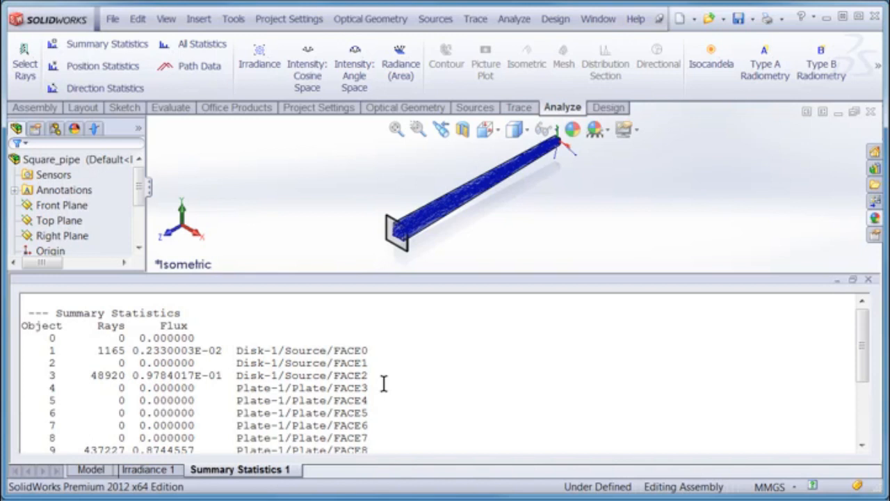
drag(866, 334, 867, 350)
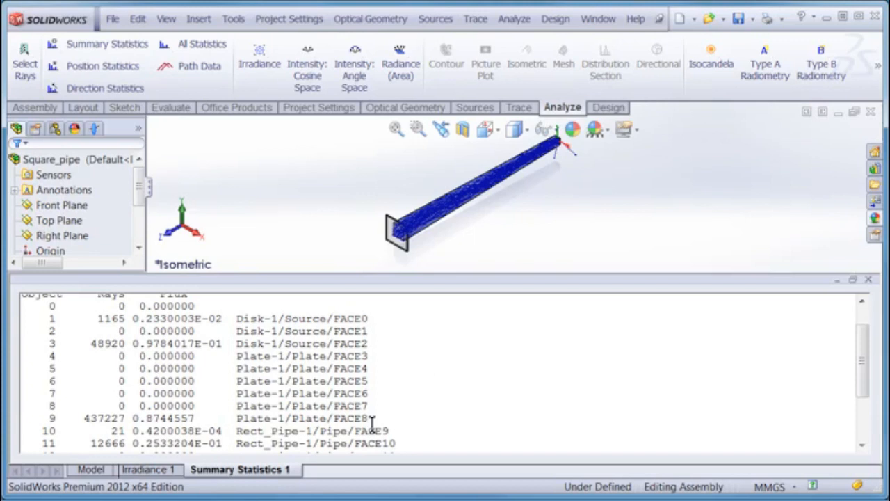
drag(78, 418, 182, 419)
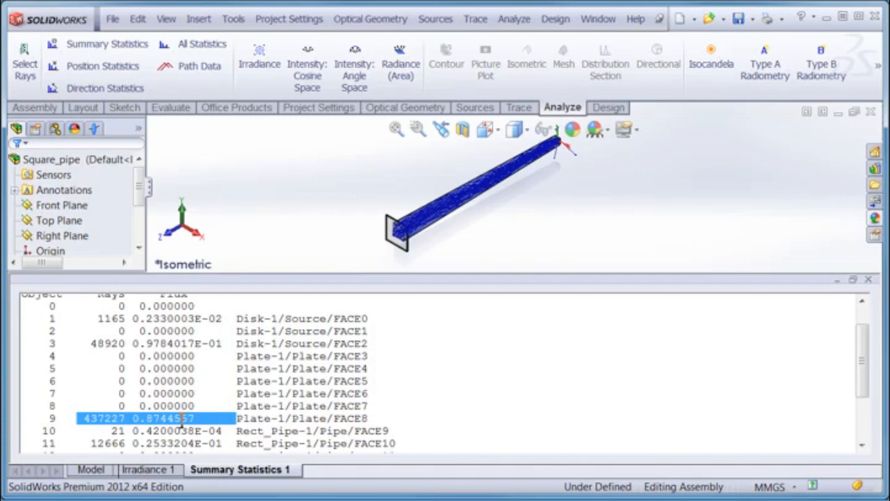
scroll(481, 369, down, 2)
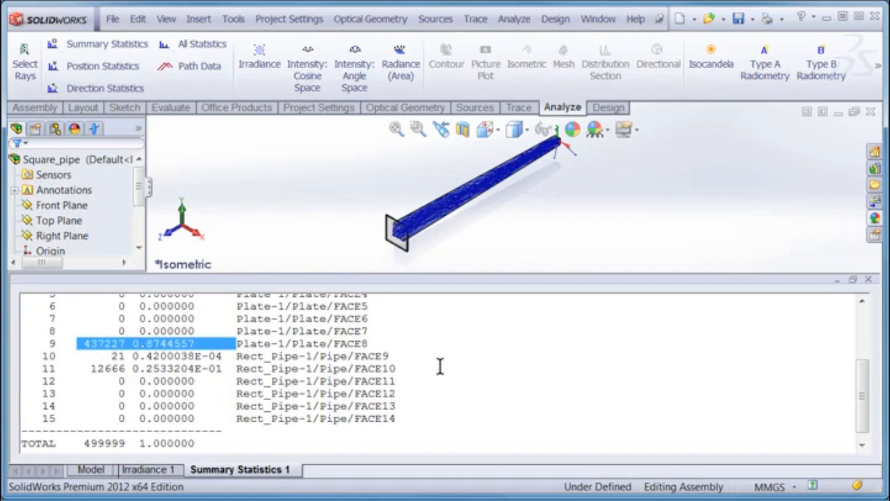
Highlight in the model the surfaces listed as Rect_Pipe FACE10, Rect_Pipe FACE9 and Plate FACE8 to identify them.
click(95, 369)
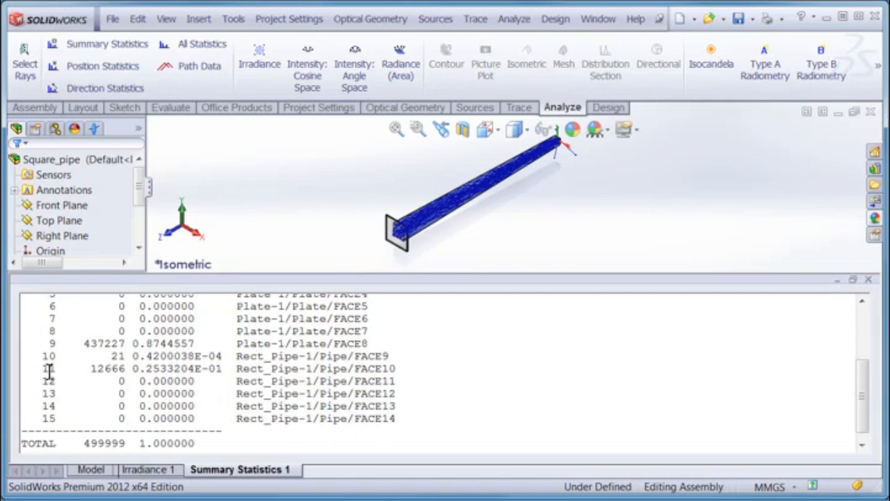
right_click(90, 372)
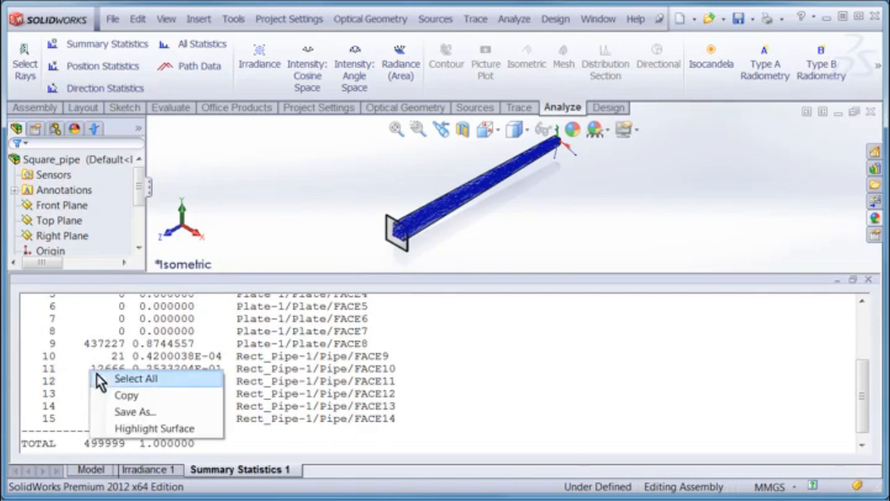
click(143, 427)
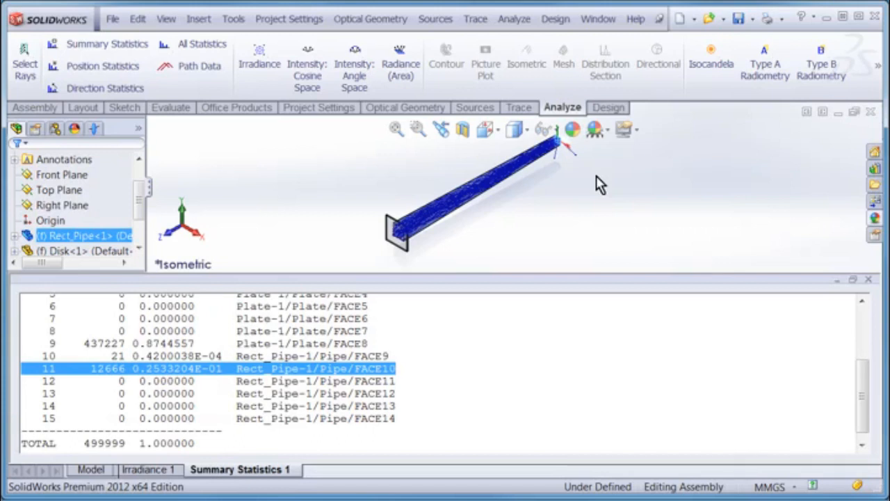
scroll(201, 365, up, 1)
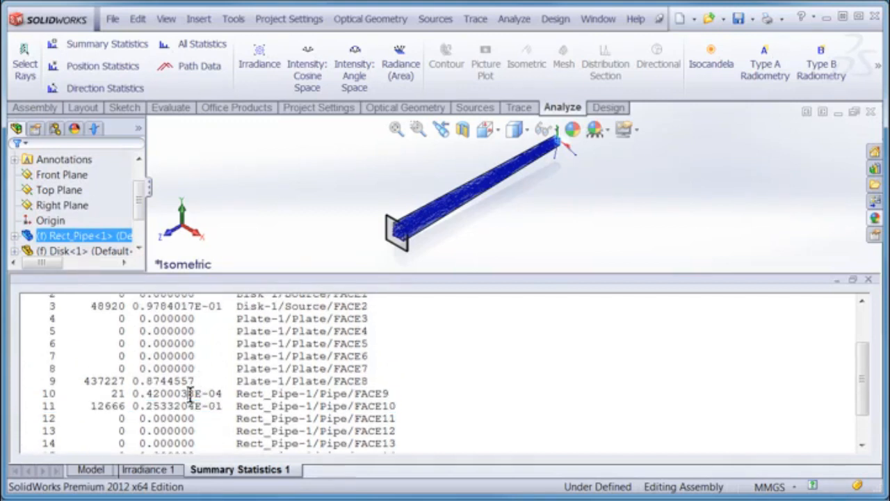
right_click(190, 395)
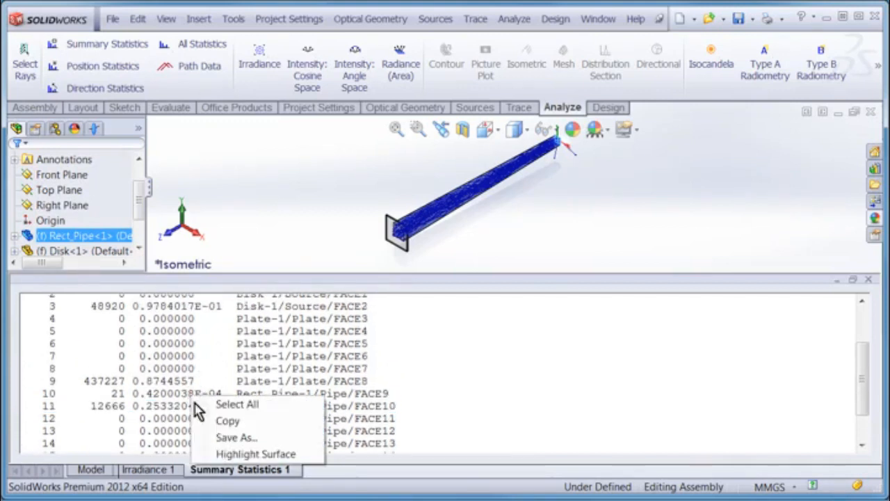
click(230, 454)
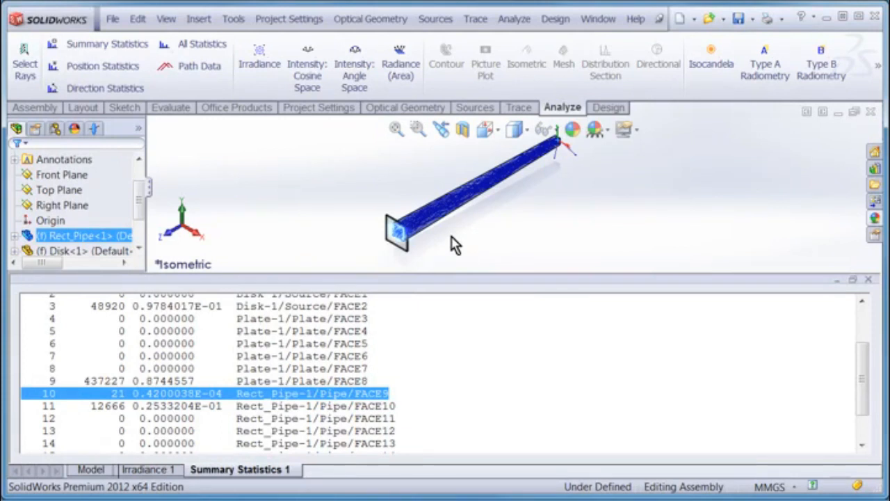
click(103, 383)
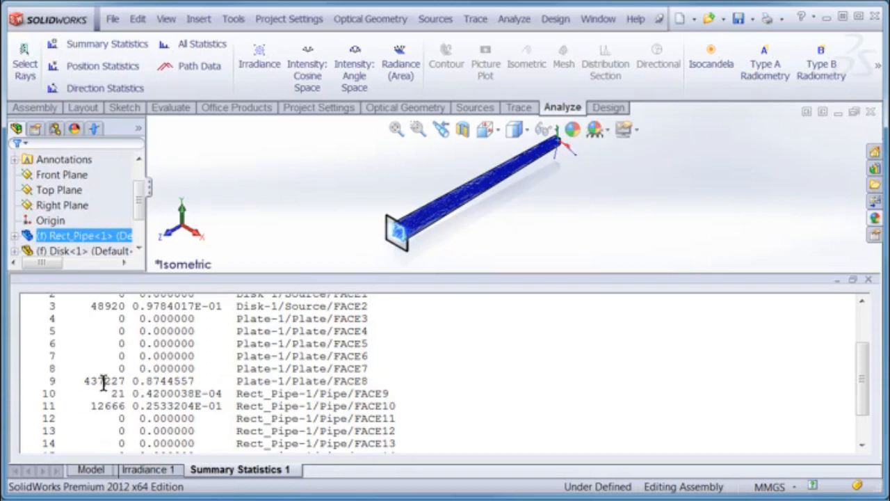
right_click(103, 383)
click(151, 441)
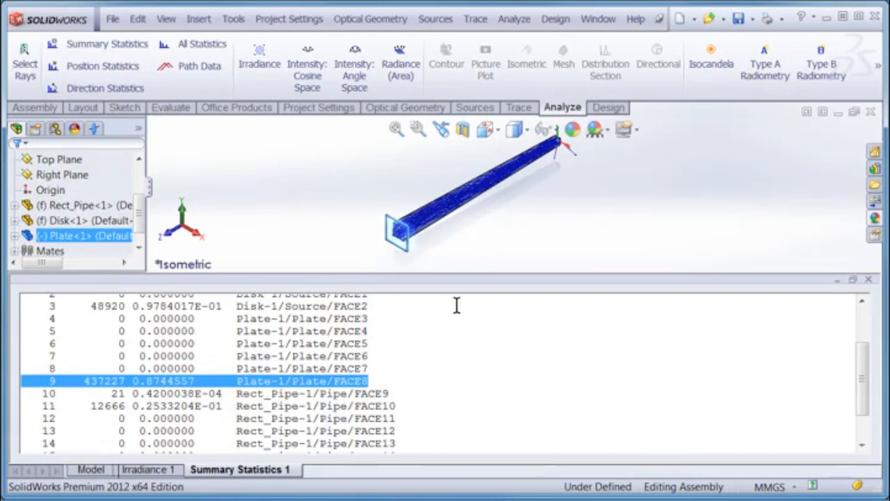
Return to the model and create an irradiance plot for the plate in XY projection with a data resolution of 101.
click(92, 471)
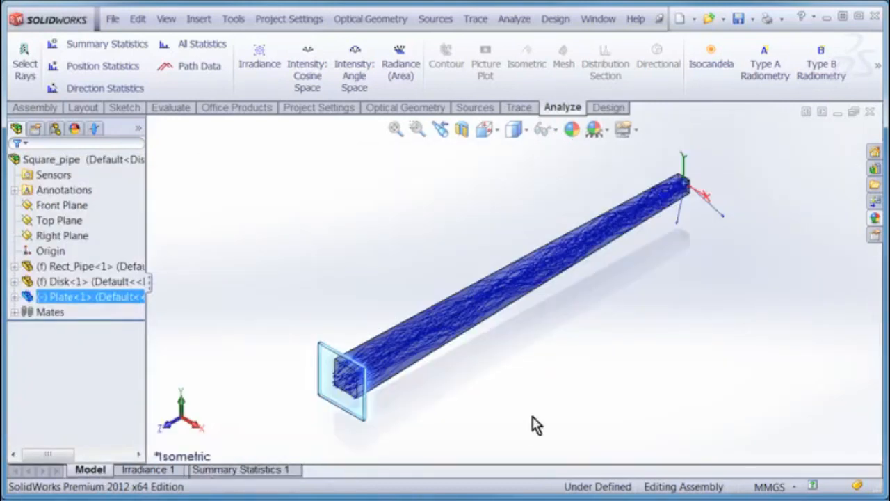
middle_drag(717, 334, 507, 334)
click(485, 136)
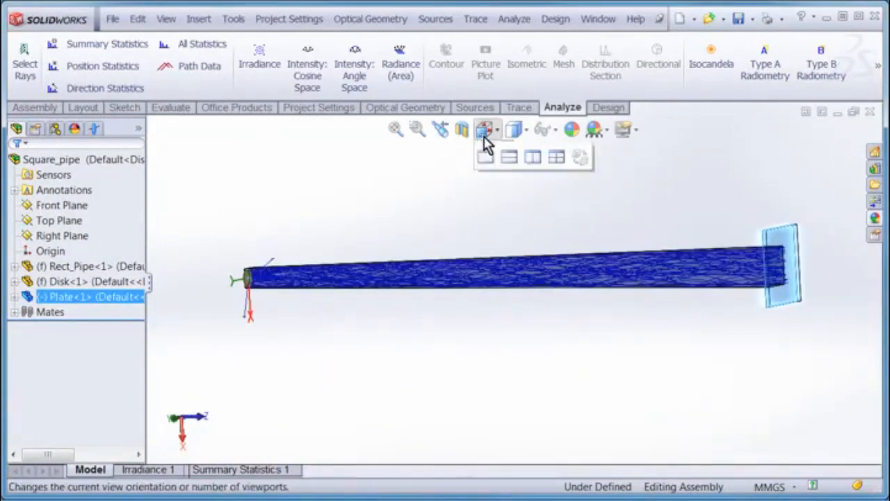
click(486, 176)
scroll(472, 298, down, 4)
scroll(480, 271, up, 5)
middle_drag(453, 204, 490, 242)
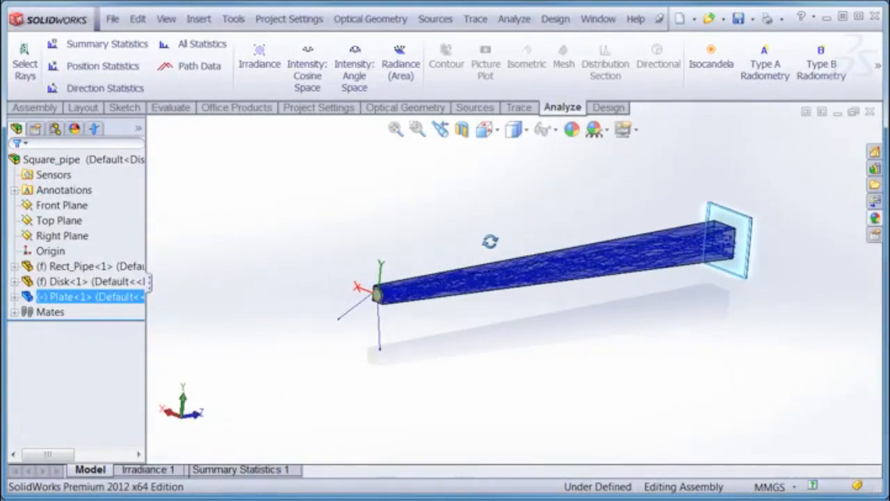
scroll(491, 250, up, 2)
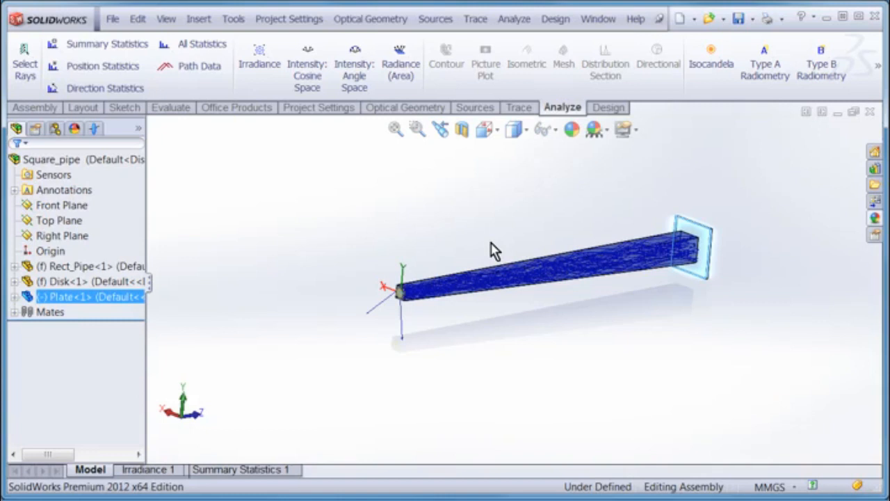
click(703, 244)
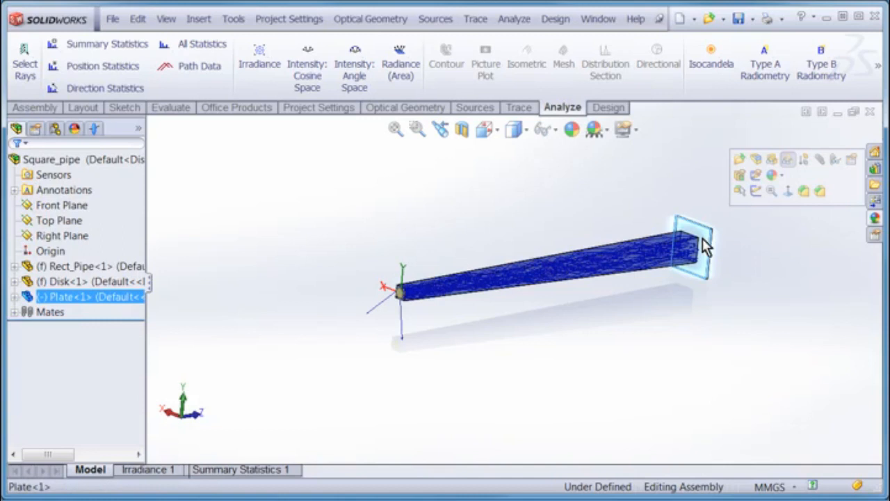
click(270, 70)
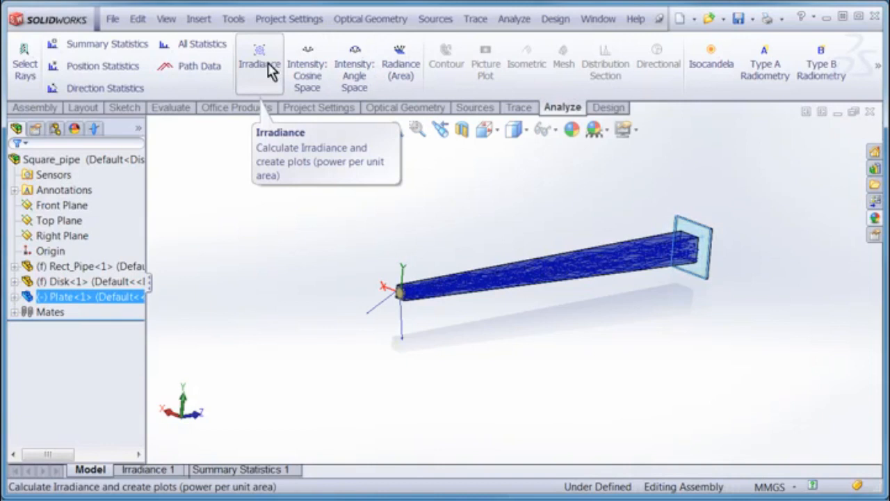
click(269, 64)
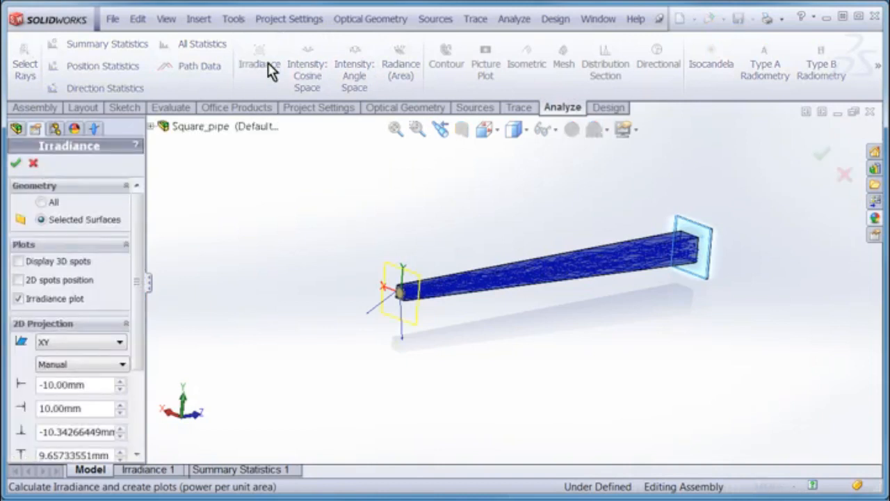
drag(139, 272, 139, 361)
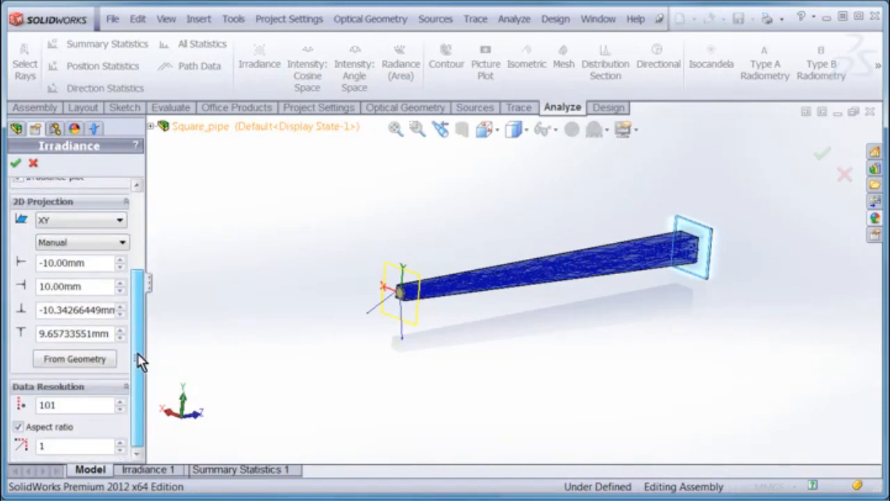
drag(139, 360, 123, 229)
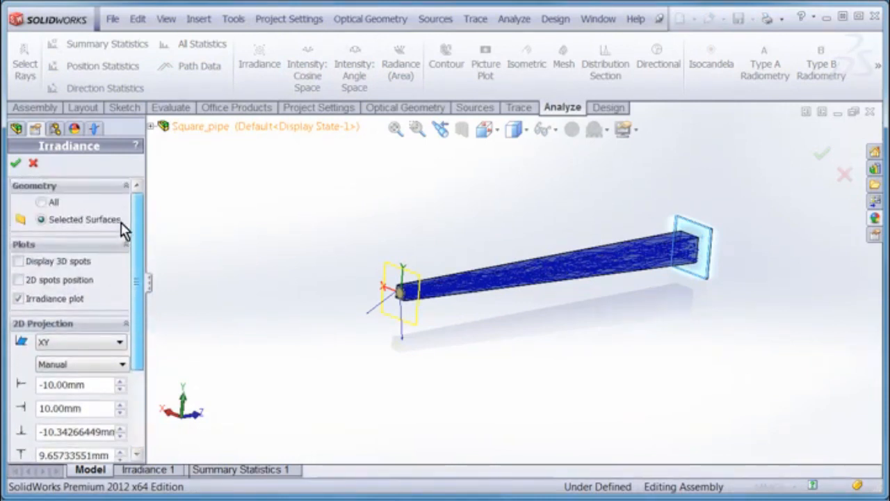
click(16, 163)
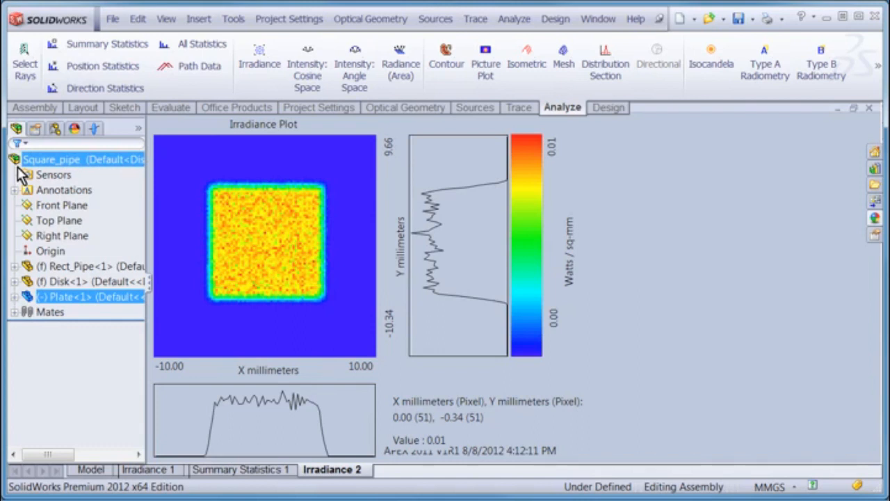
Process the second ray trace's irradiance result set with Average by Fold in both directions and create a false-color picture plot of it.
click(94, 128)
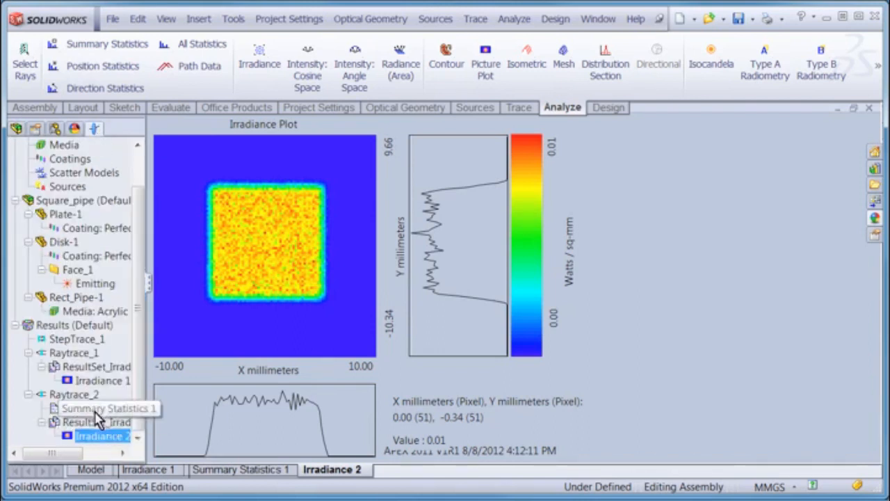
right_click(99, 422)
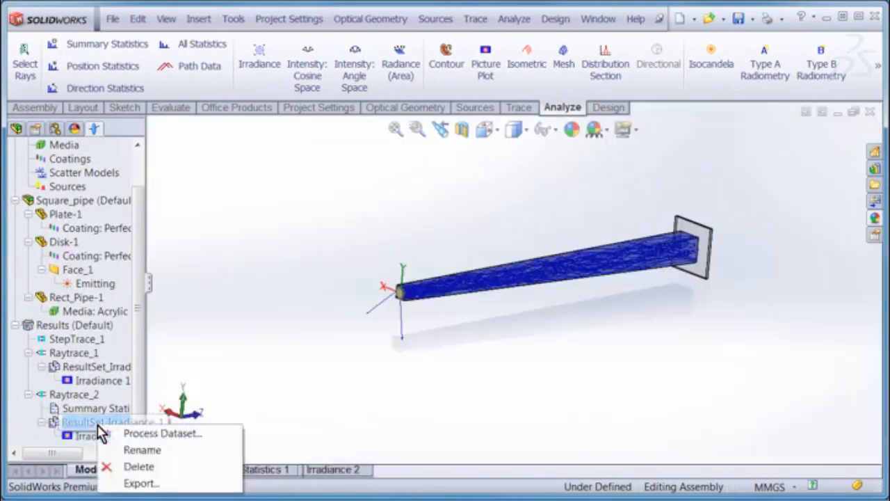
click(148, 435)
click(123, 267)
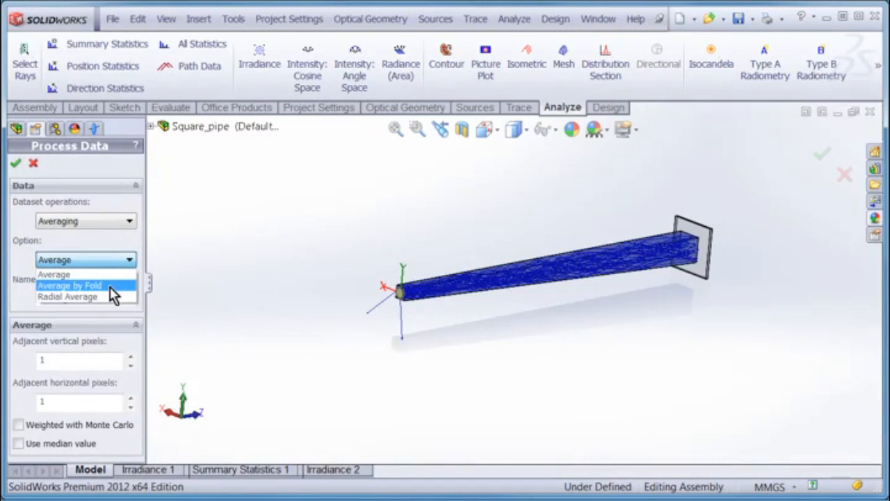
click(110, 286)
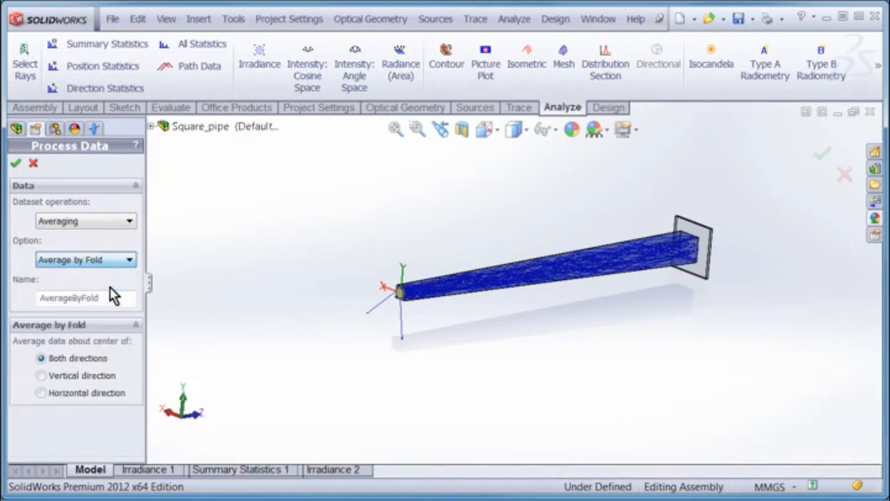
click(15, 163)
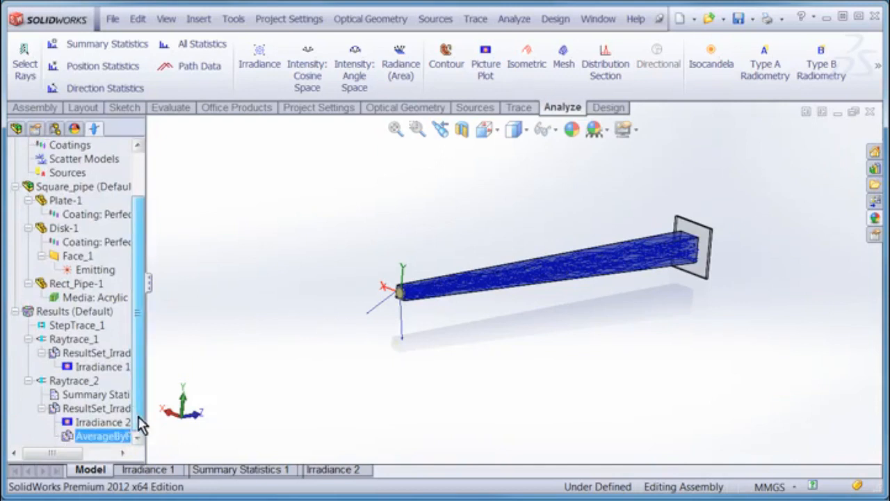
click(486, 70)
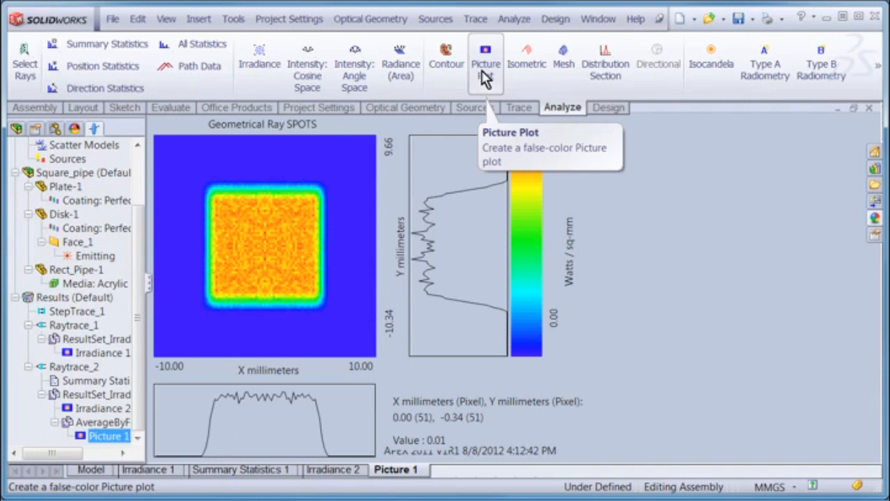
Return to the model and create an intensity plot of the plate in direction cosine space with AB (XY) projection.
click(92, 470)
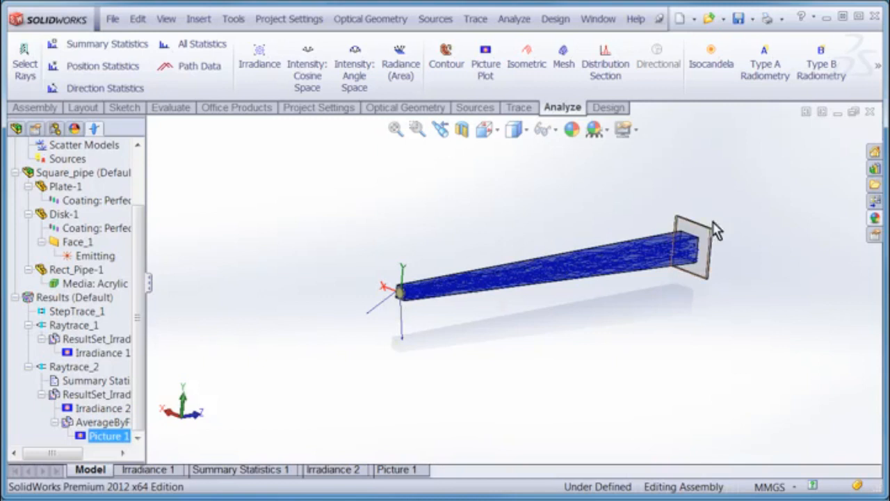
click(699, 238)
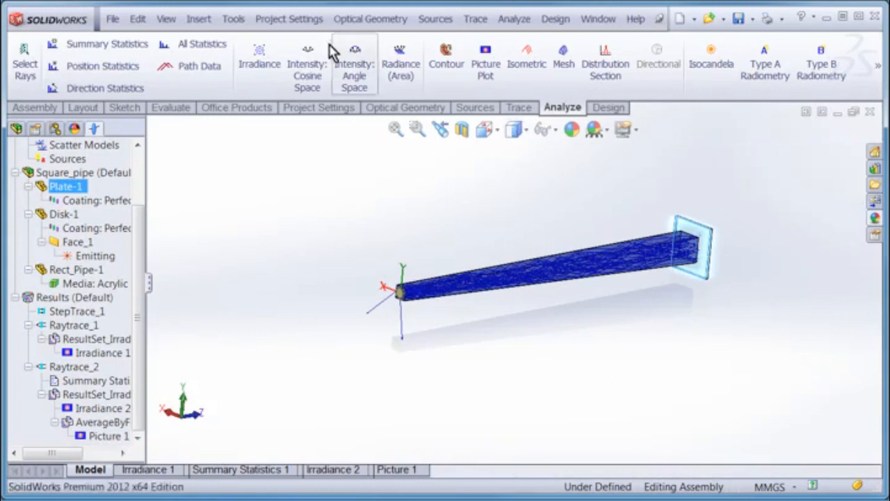
click(311, 81)
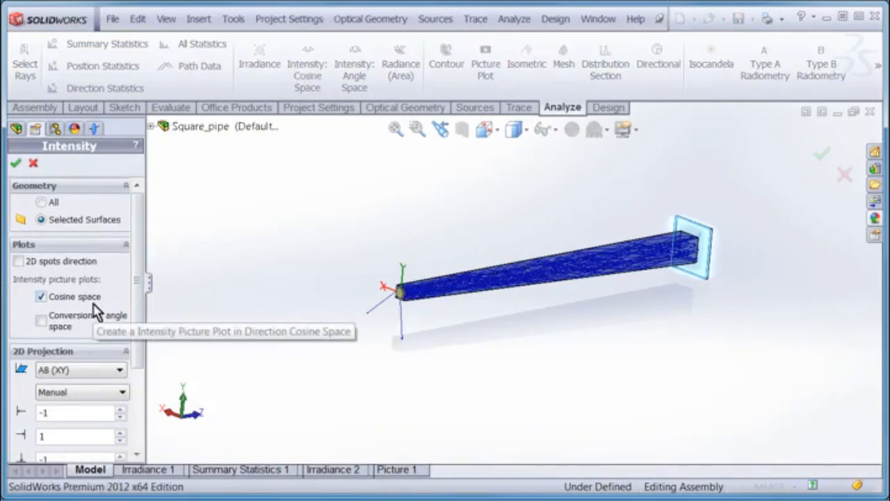
click(15, 164)
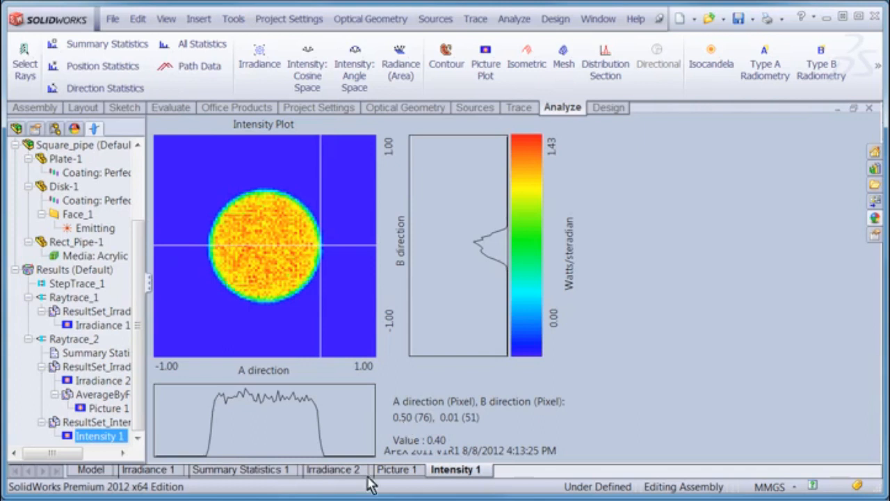
Return to the model and generate path data for the plate with all ray paths listed.
click(98, 470)
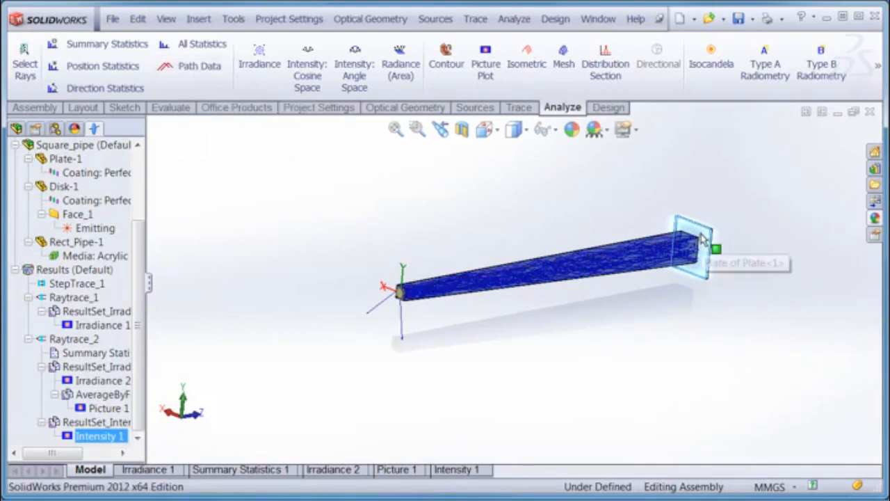
click(199, 67)
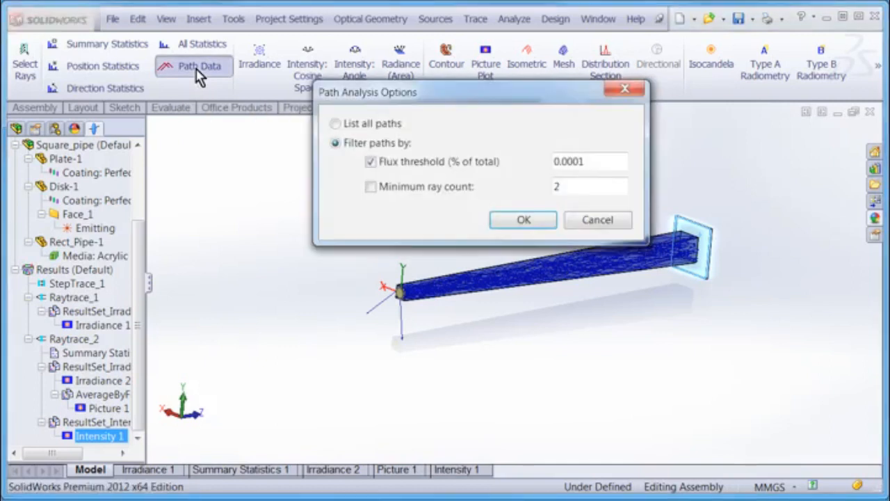
click(337, 124)
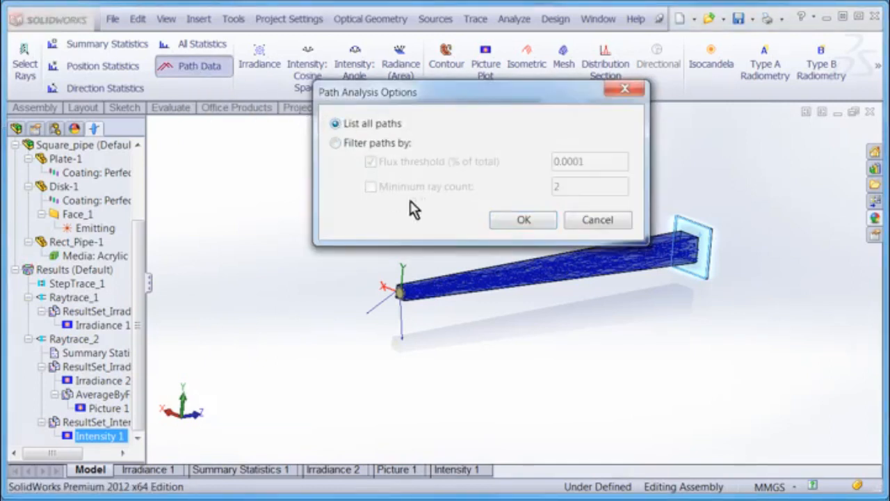
click(530, 227)
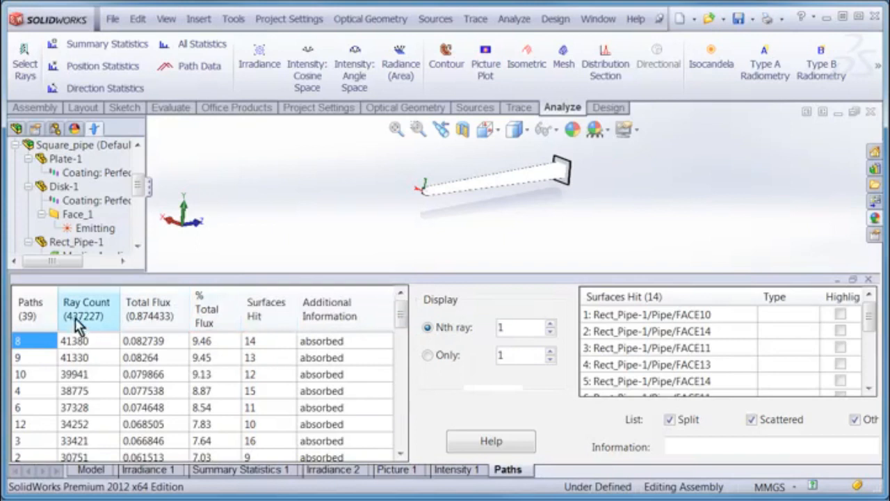
Sort the ray path table by path number, and re-sort it by percent of total flux in descending order.
click(37, 311)
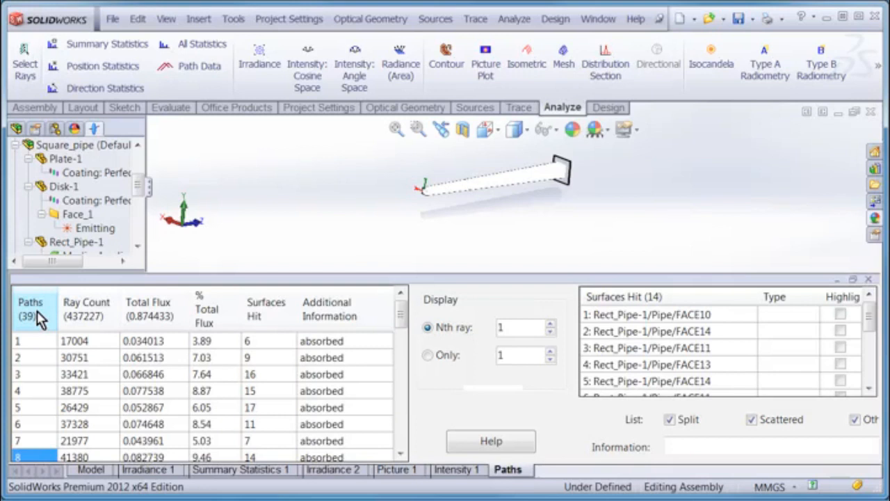
click(221, 310)
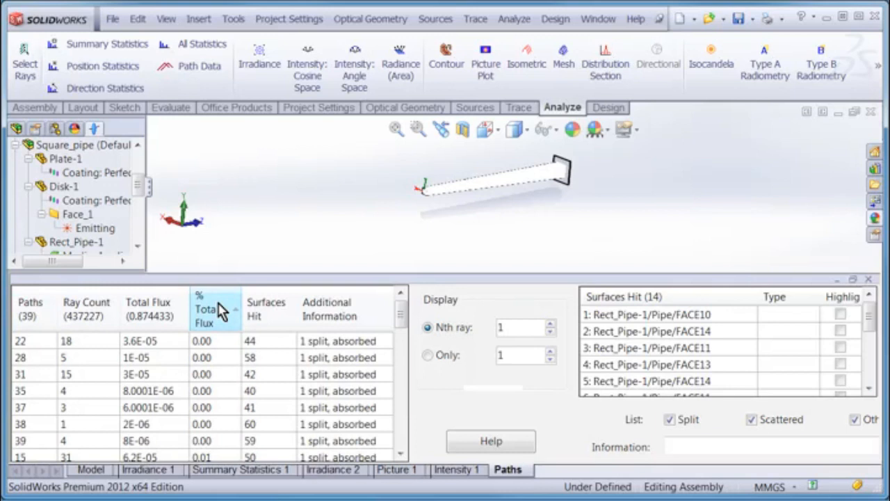
click(221, 310)
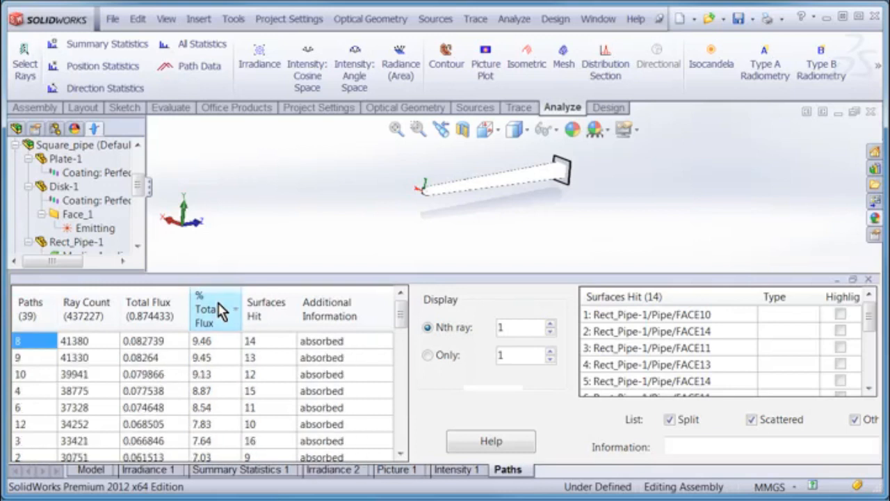